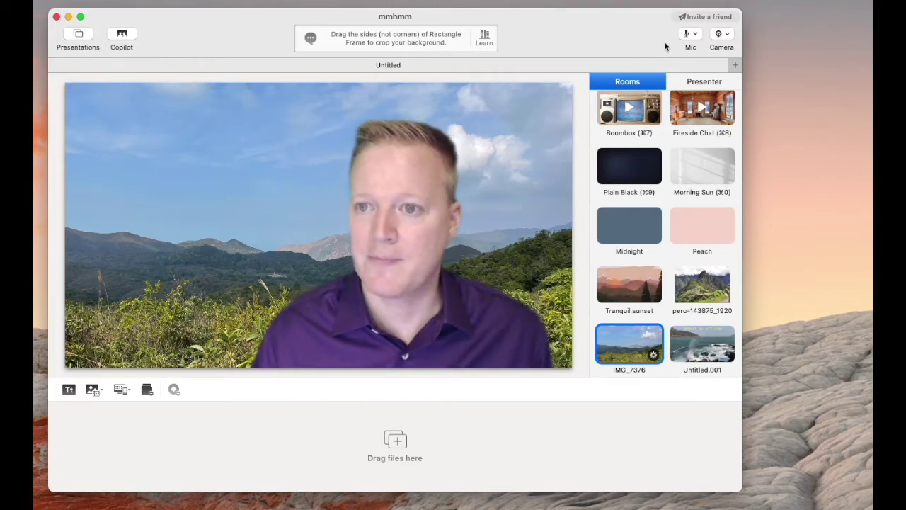
Step: Check the microphone inputs, then keep HD Pro Webcam C920 as the selected camera
click(693, 42)
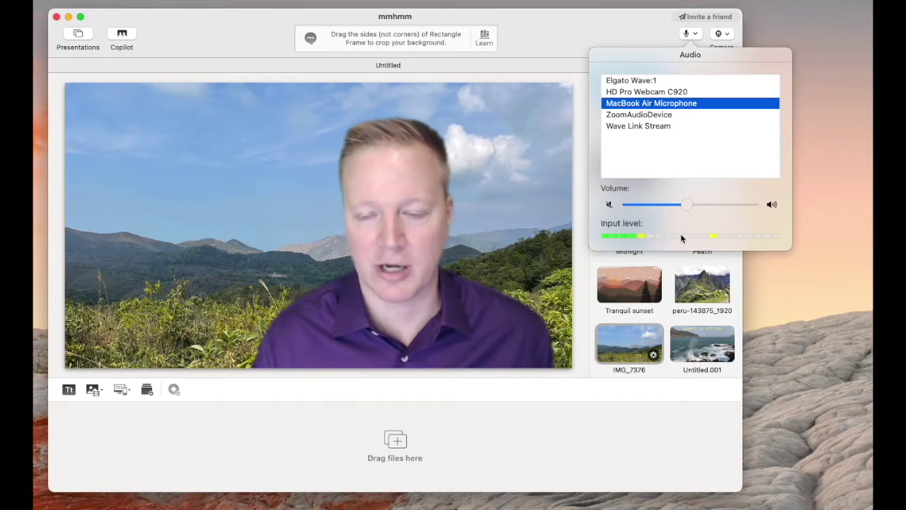
click(633, 23)
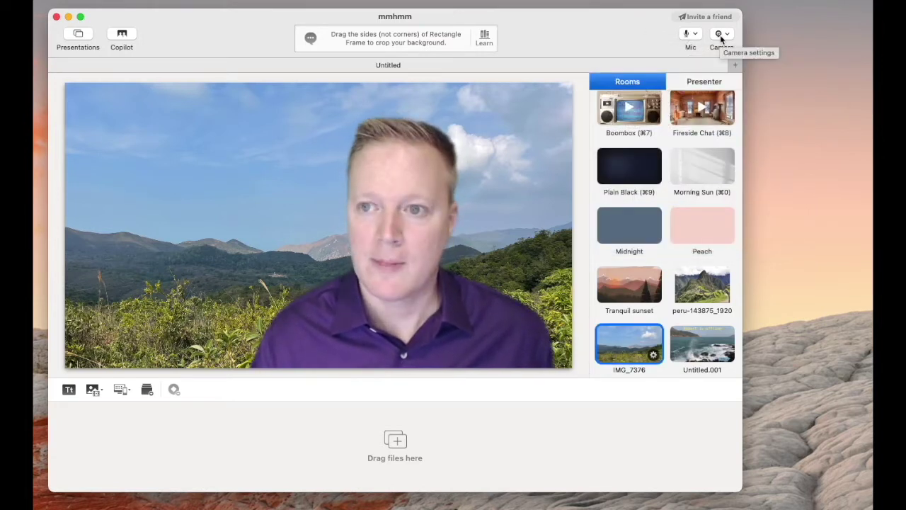
click(721, 39)
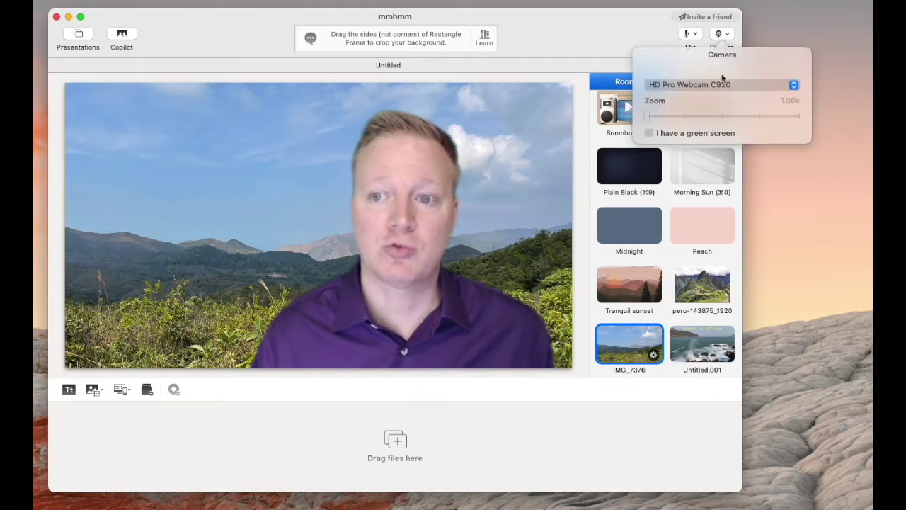
click(722, 85)
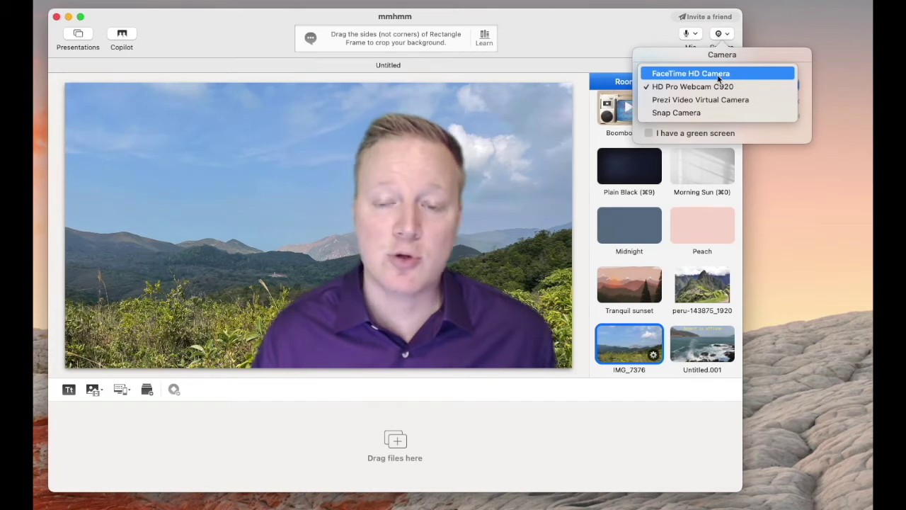
click(641, 37)
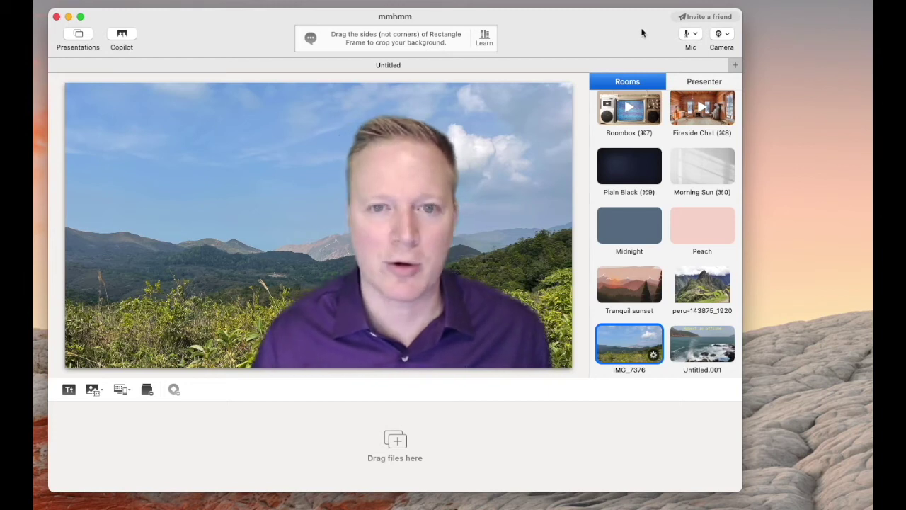
Step: Try green-screen keying with a raised threshold, then switch it back off and dismiss camera settings
click(728, 37)
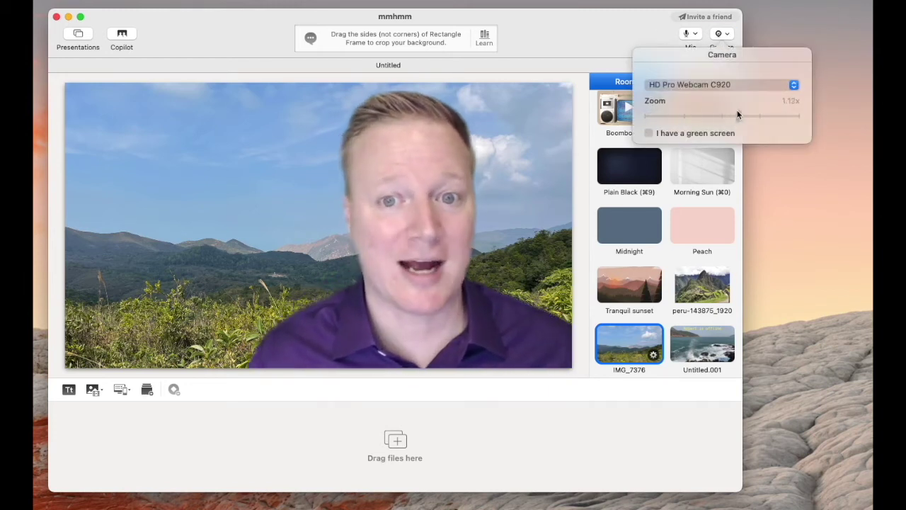
click(647, 133)
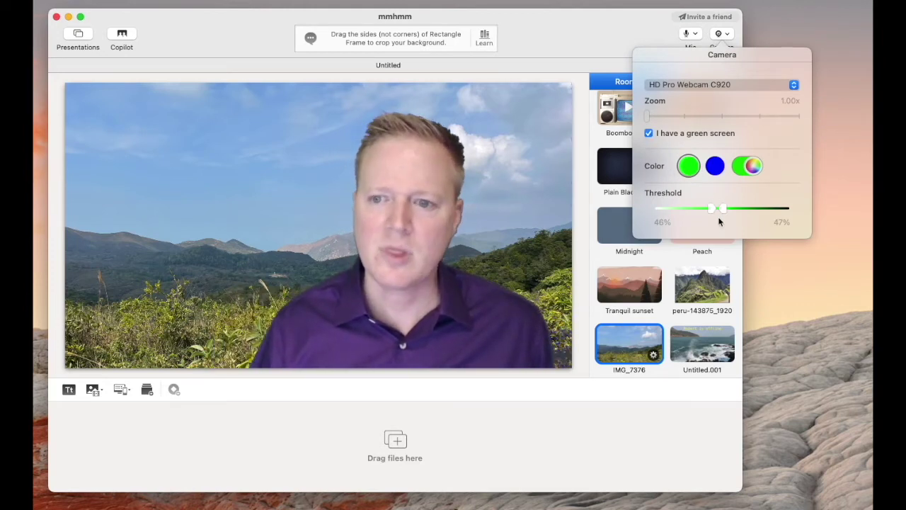
mouse_move(721, 211)
mouse_down()
mouse_move(740, 212)
mouse_move(698, 208)
mouse_move(714, 210)
mouse_up()
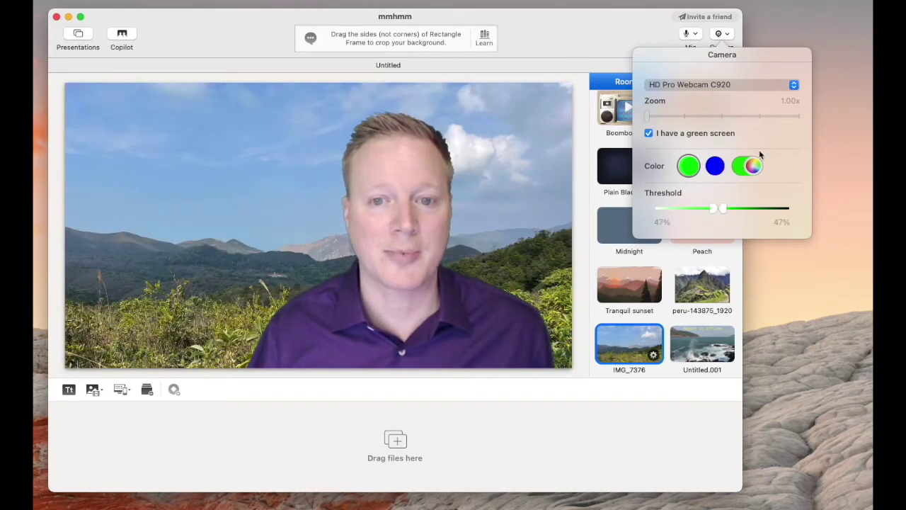
click(649, 133)
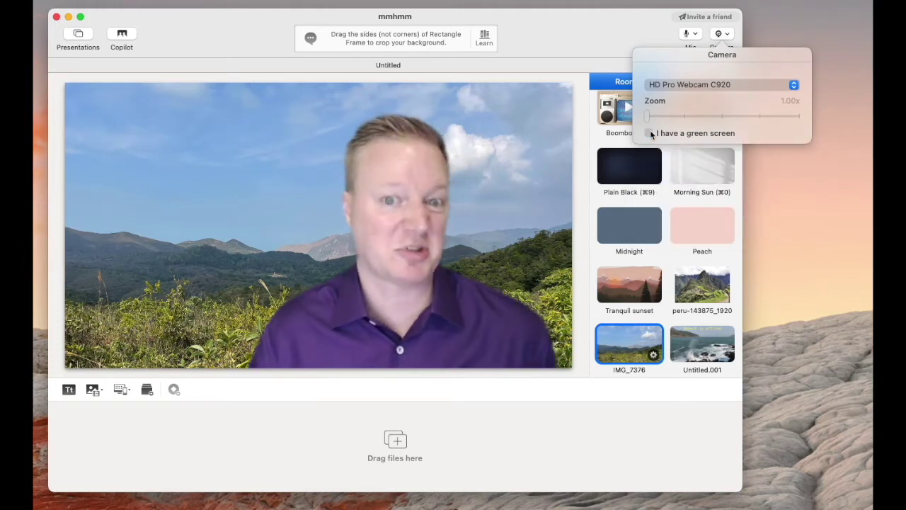
click(593, 19)
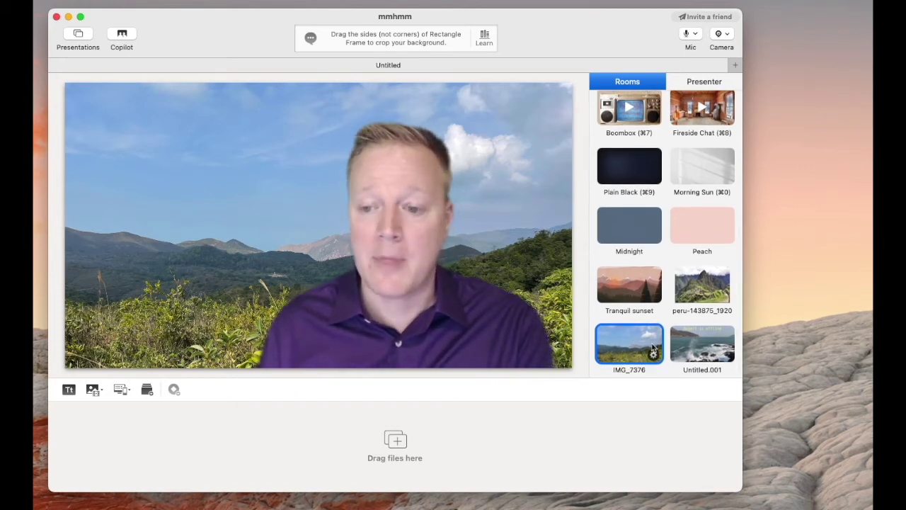
click(700, 349)
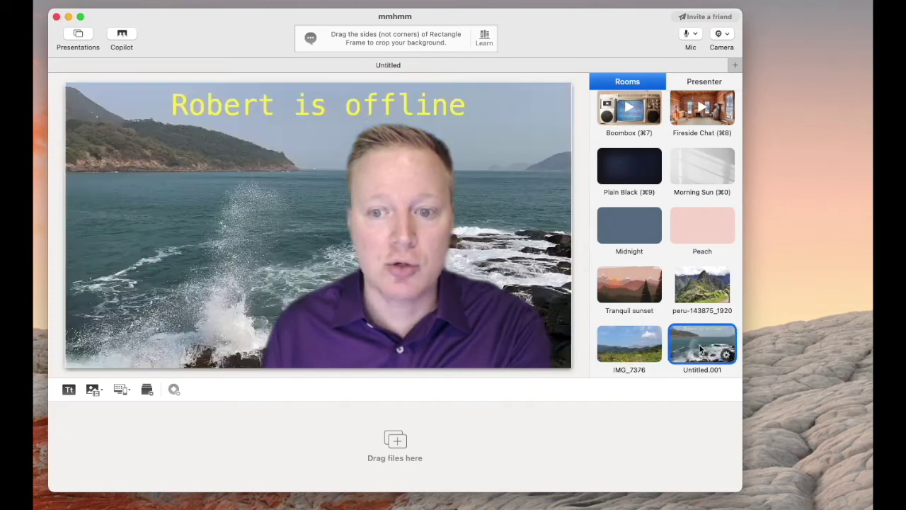
click(632, 342)
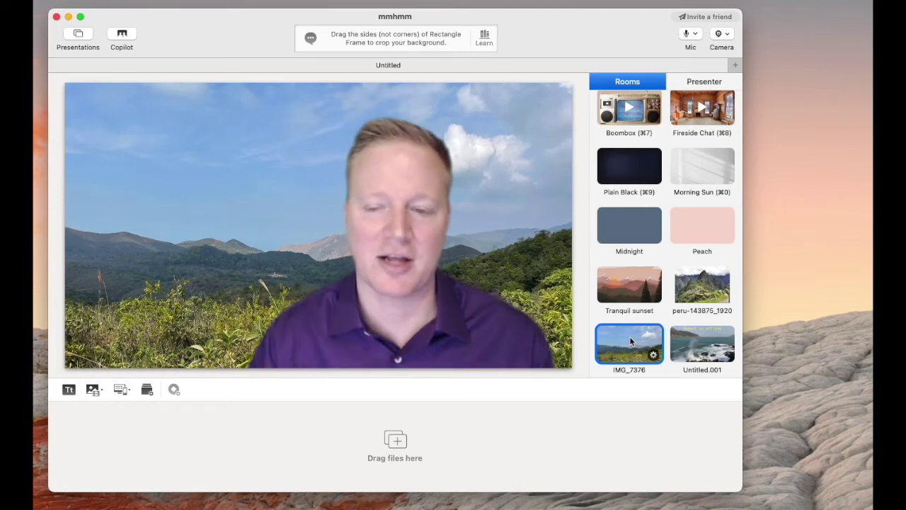
scroll(630, 341, up, 1)
scroll(630, 341, up, 5)
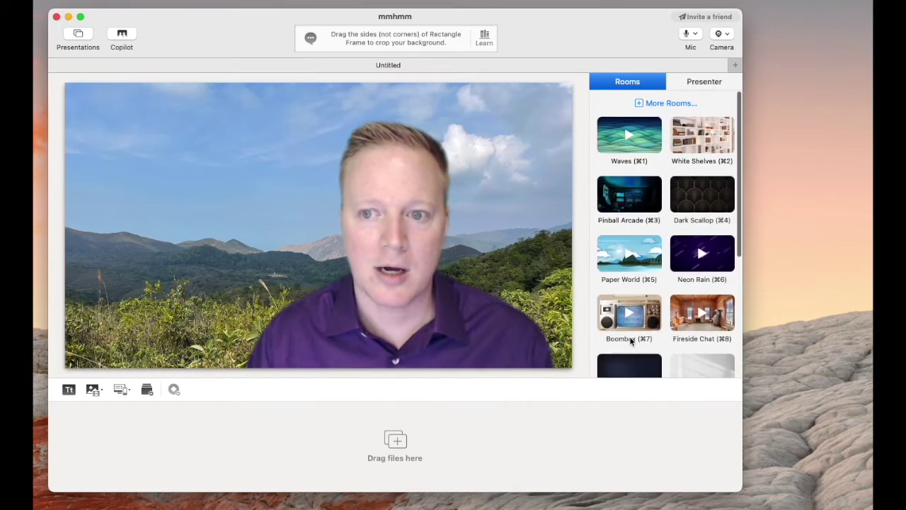
click(628, 207)
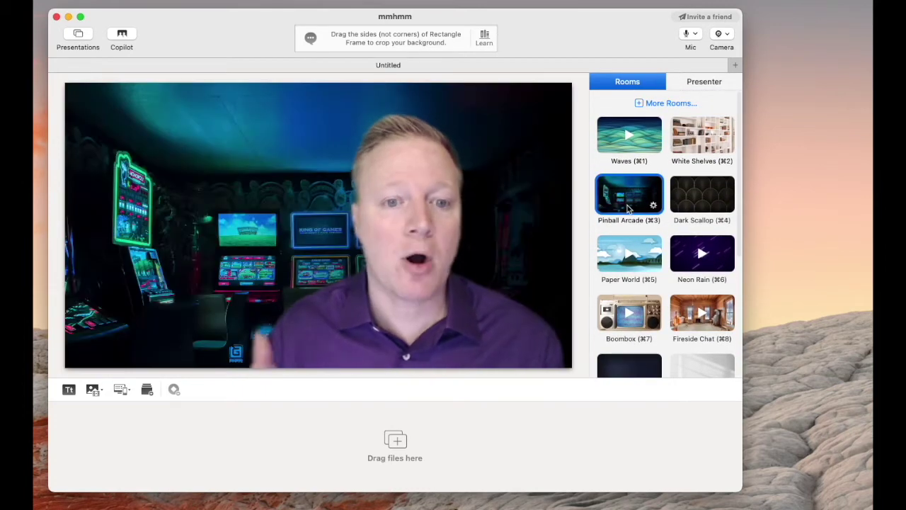
click(624, 138)
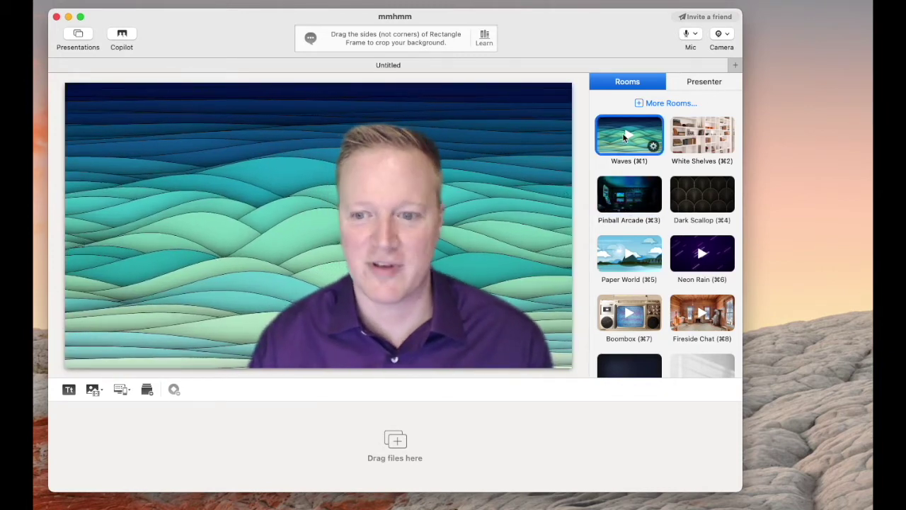
scroll(624, 138, down, 5)
click(630, 343)
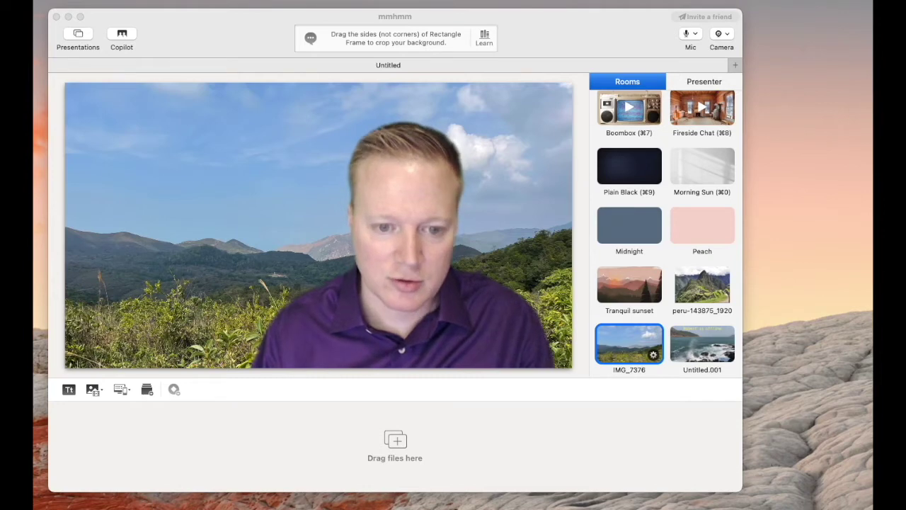
drag(233, 506, 408, 446)
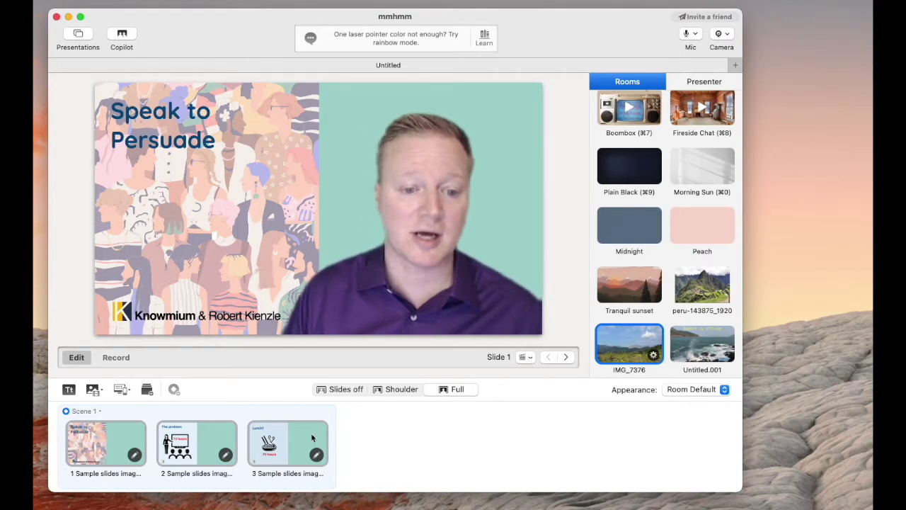
Step: Browse the Speak to Persuade, The problem and Lunch? slides using thumbnails and arrow keys
click(135, 443)
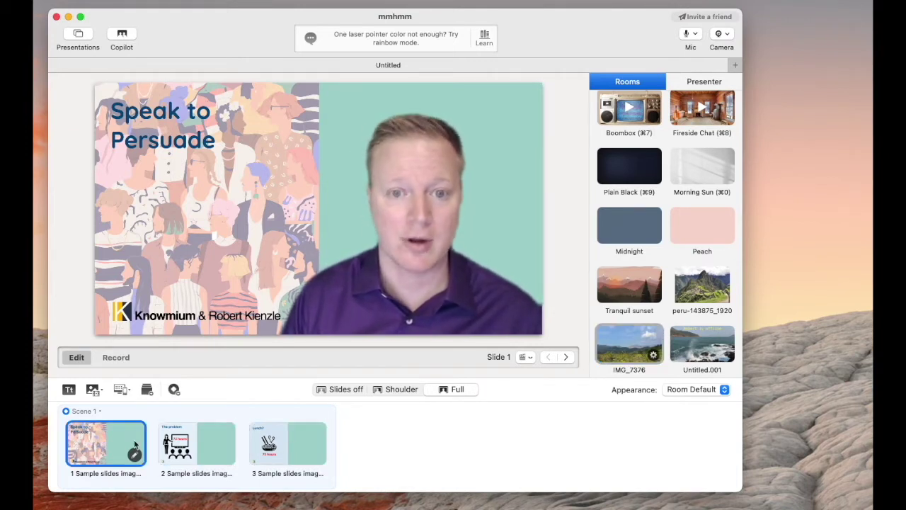
click(197, 447)
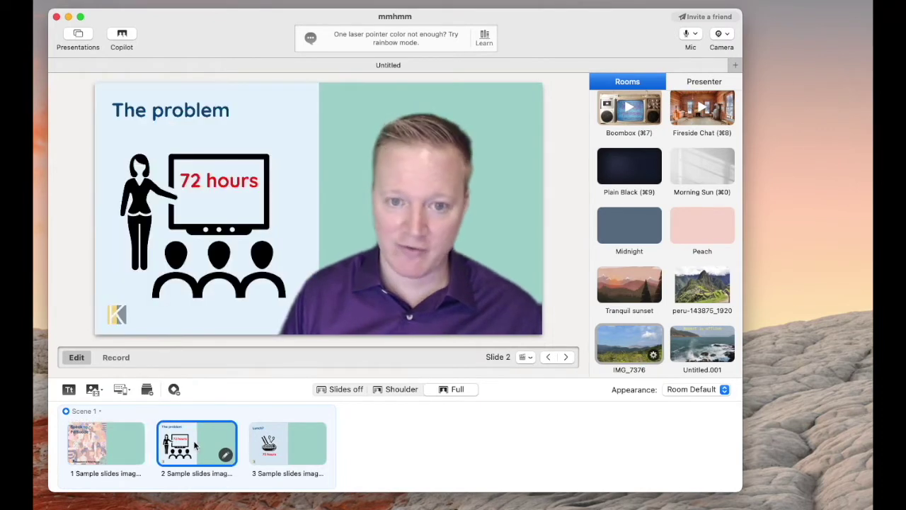
click(137, 444)
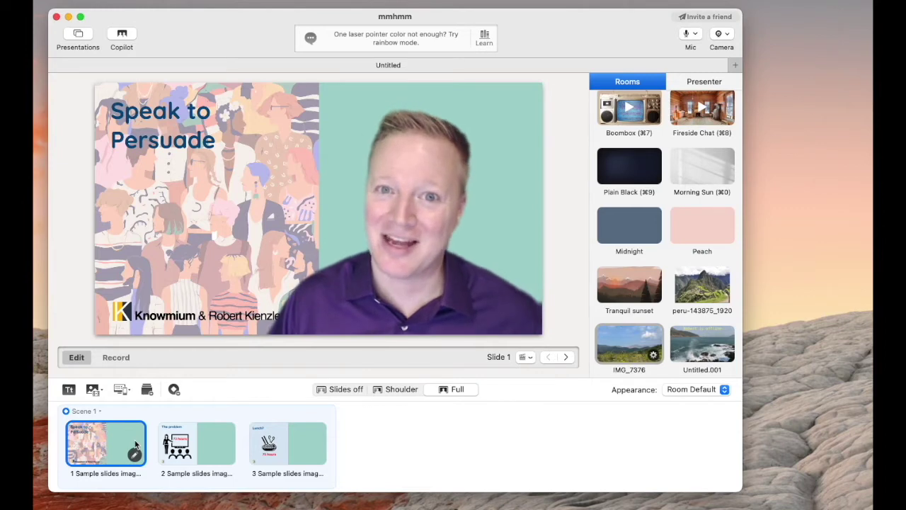
key(Right)
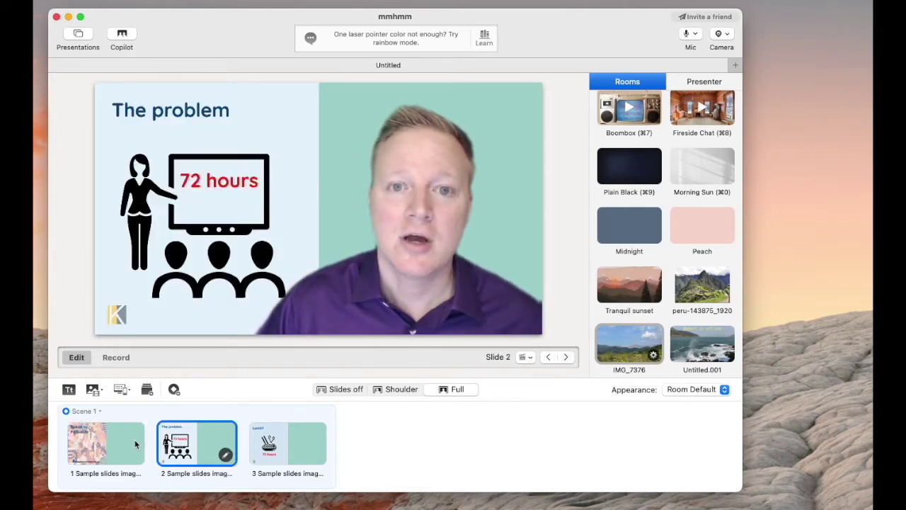
key(Right)
key(Left)
key(Left)
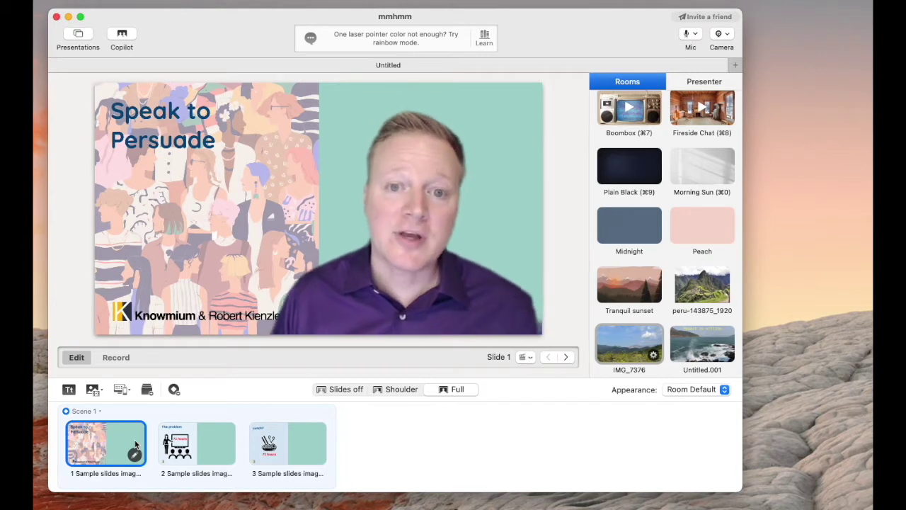
Step: Hide slides, show Lunch? full-frame, then put Speak to Persuade in shoulder layout
click(333, 395)
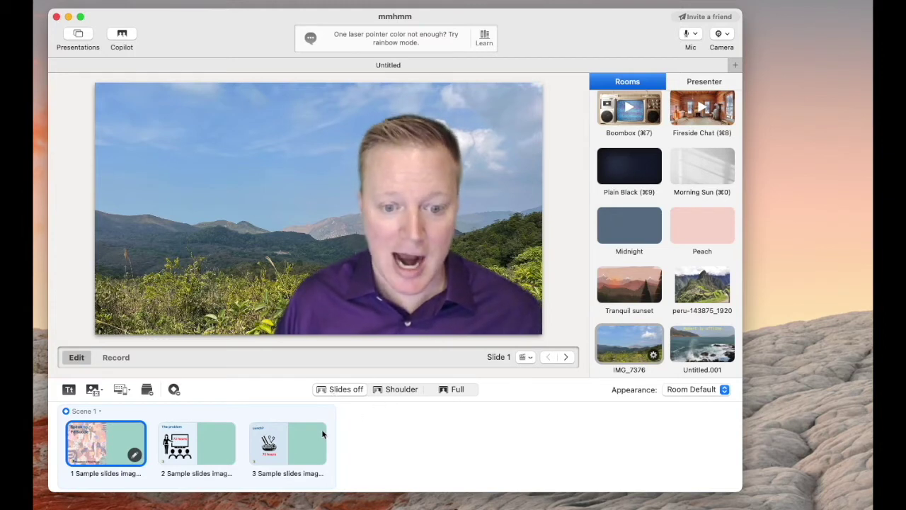
click(286, 453)
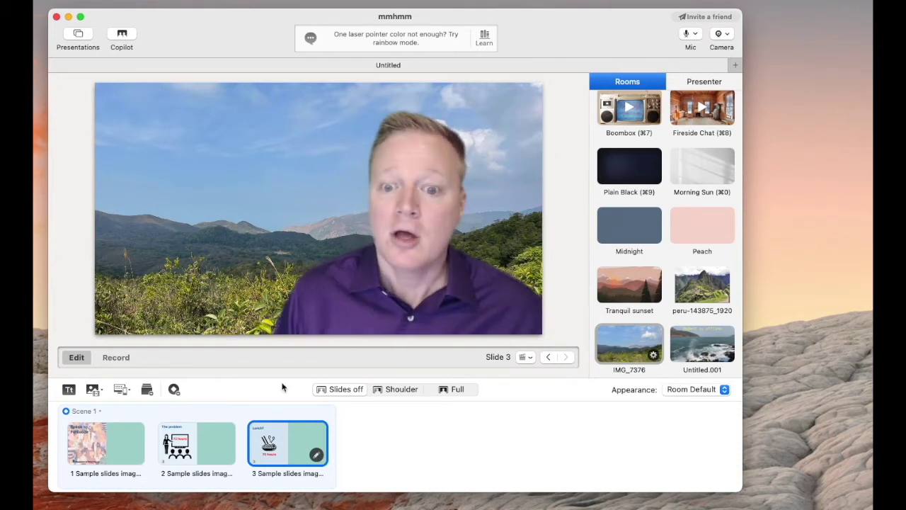
click(438, 392)
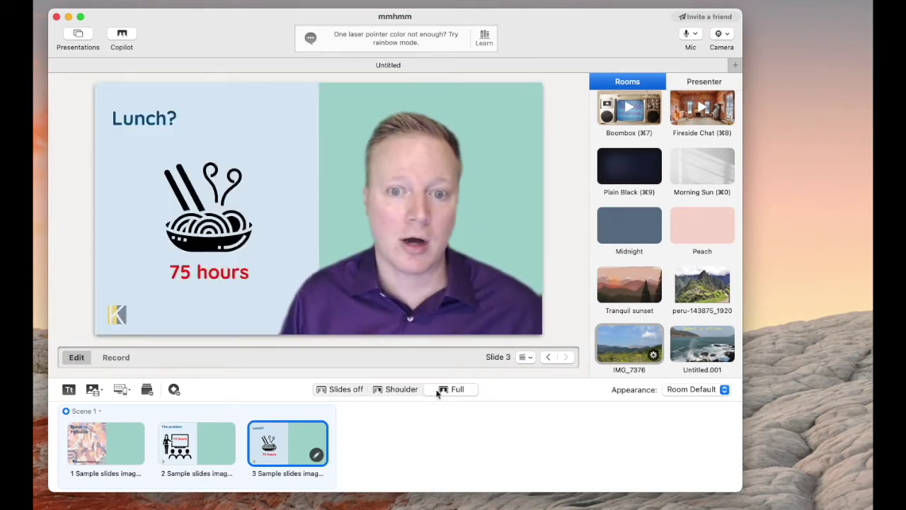
click(134, 451)
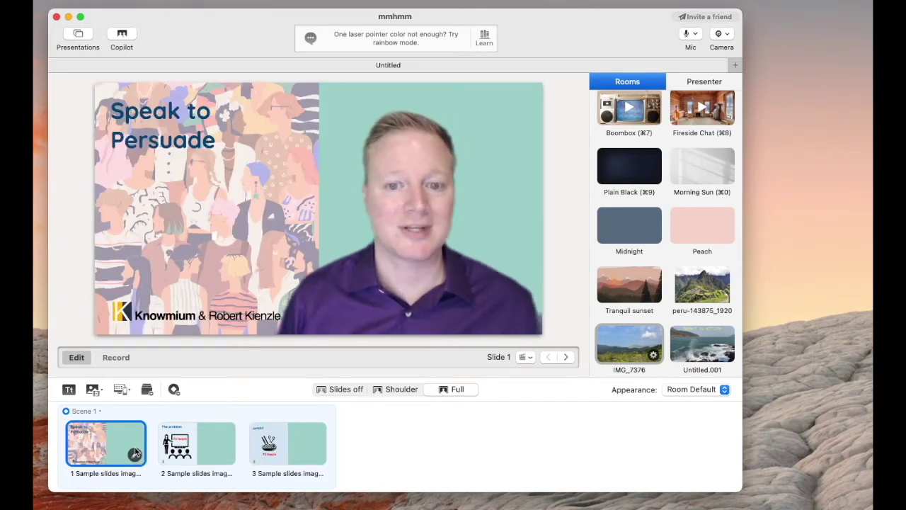
click(400, 390)
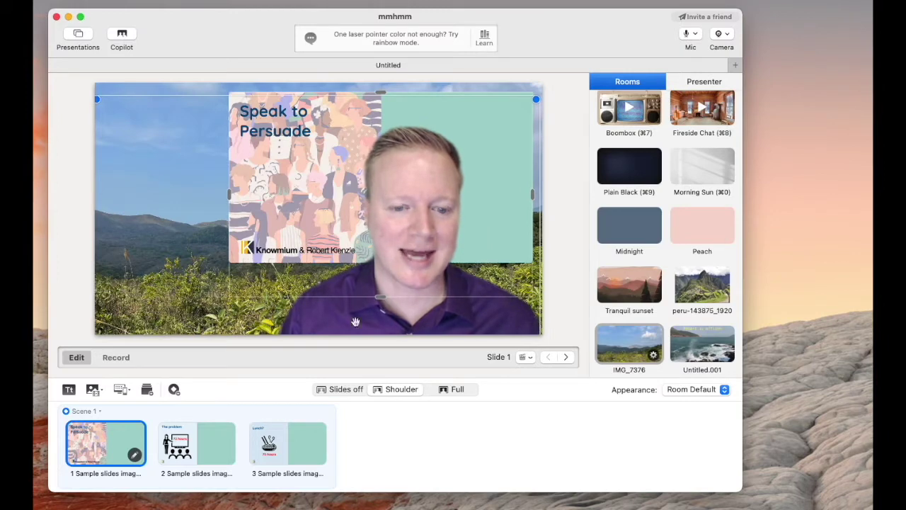
Step: Switch the Speak to Persuade slide to Full layout with Cmd+3
key(super+3)
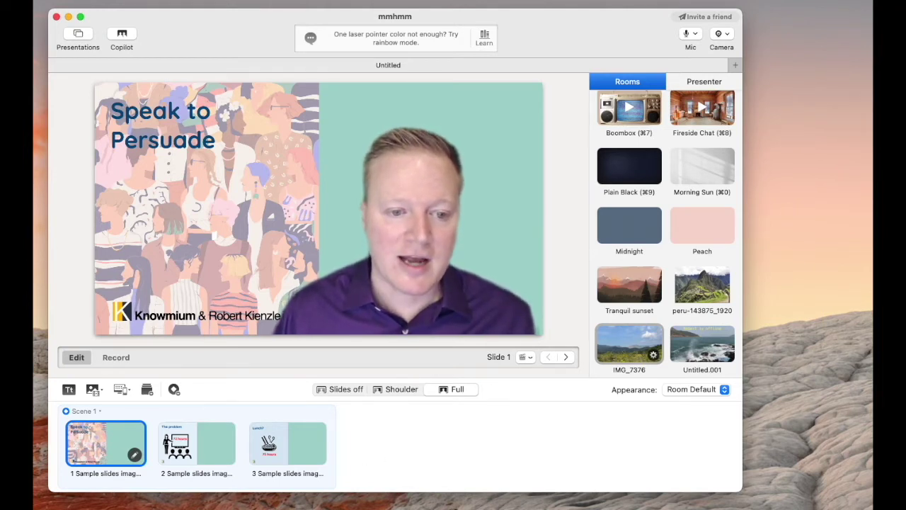
click(122, 389)
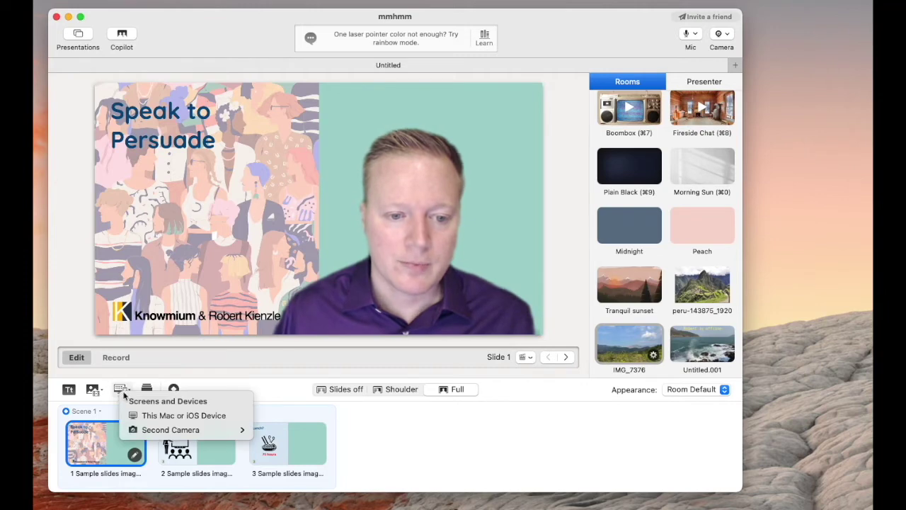
Step: Share the Untitled Numbers window from this Mac as a new slide
click(163, 417)
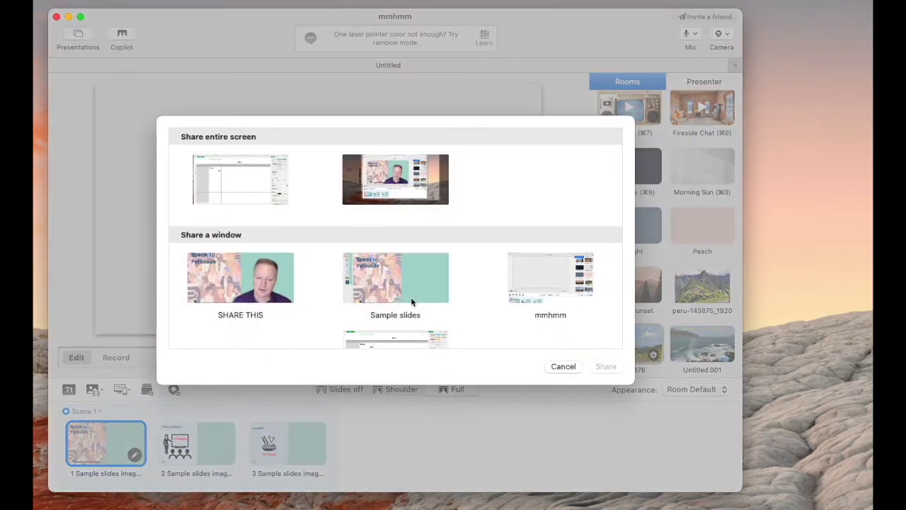
scroll(411, 303, down, 3)
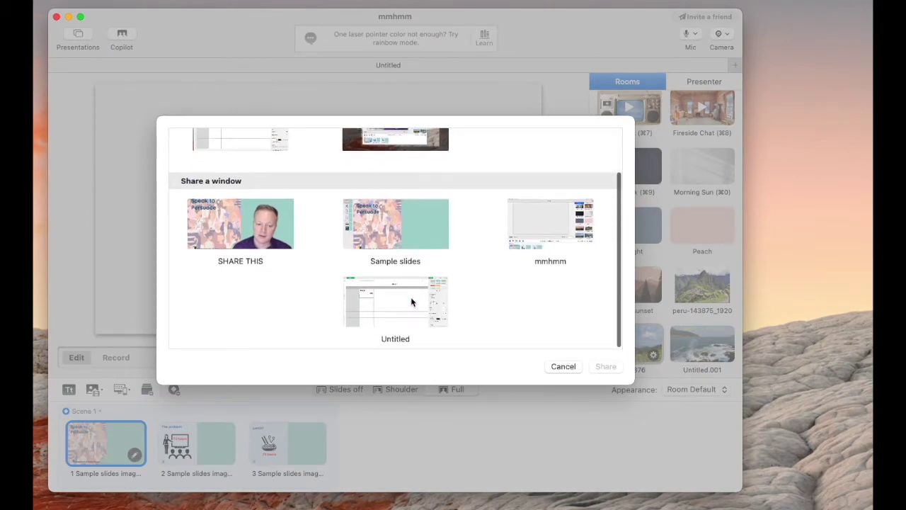
click(412, 302)
click(606, 366)
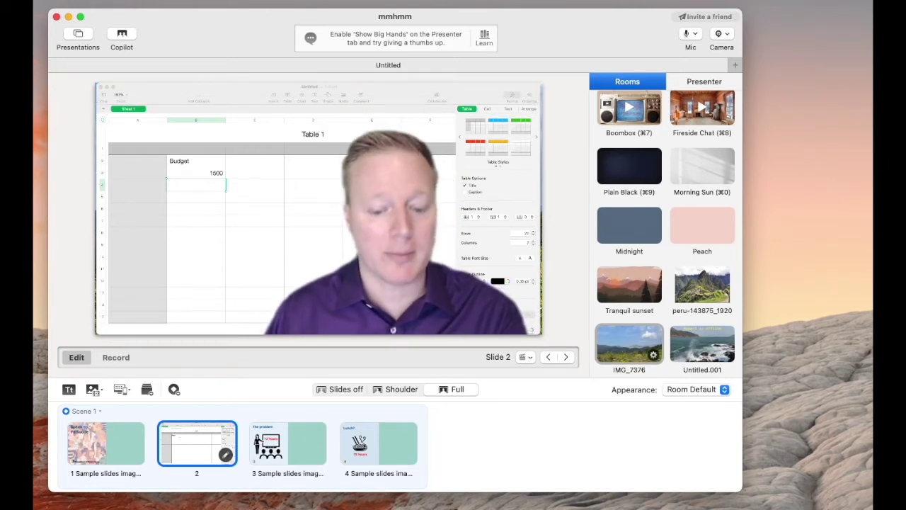
Step: Enter 2500 and 5000 in the Budget column, then zoom the table in and back out
key(super+Tab)
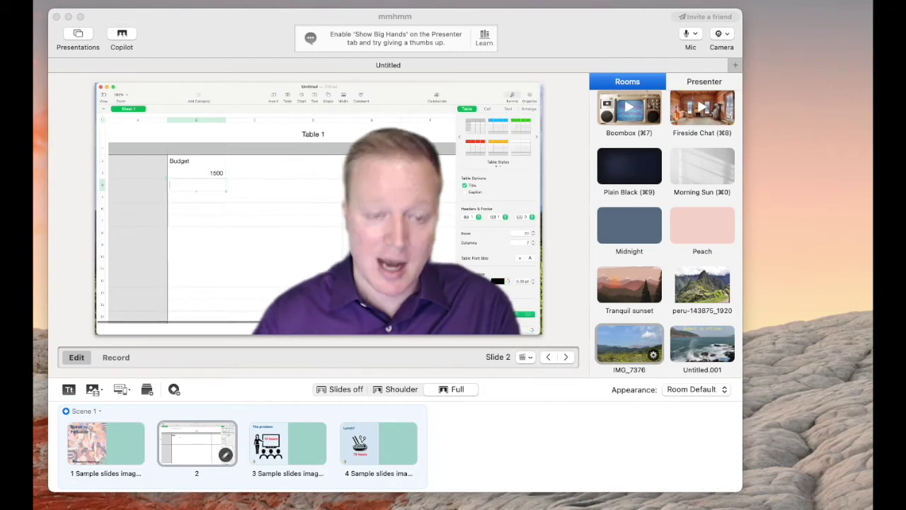
text(25)
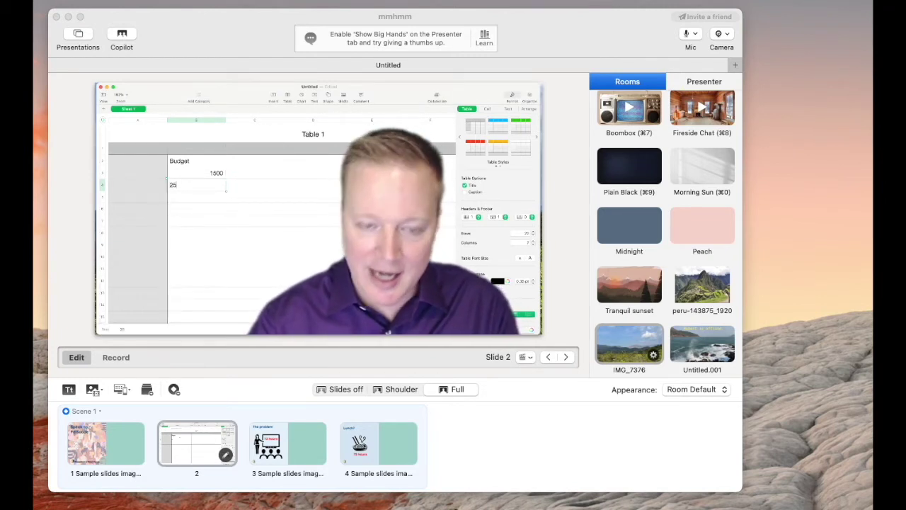
text(00)
key(Return)
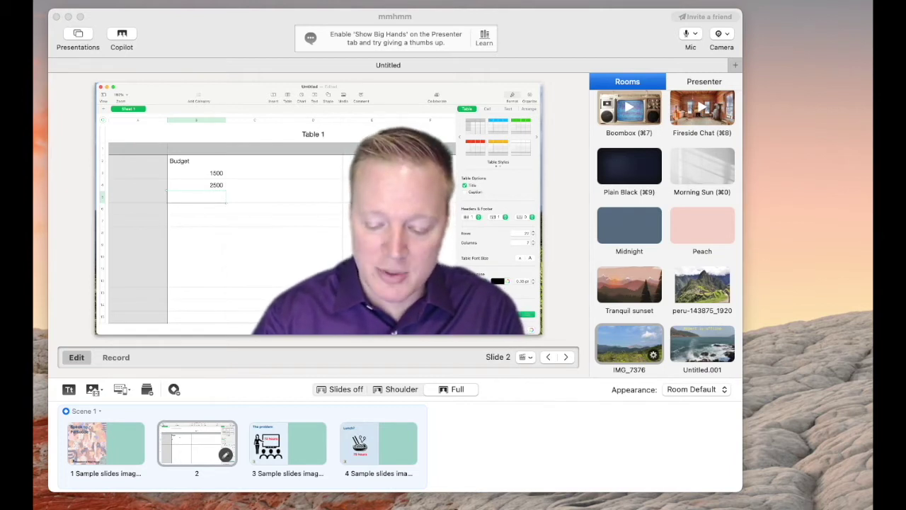
text(5000)
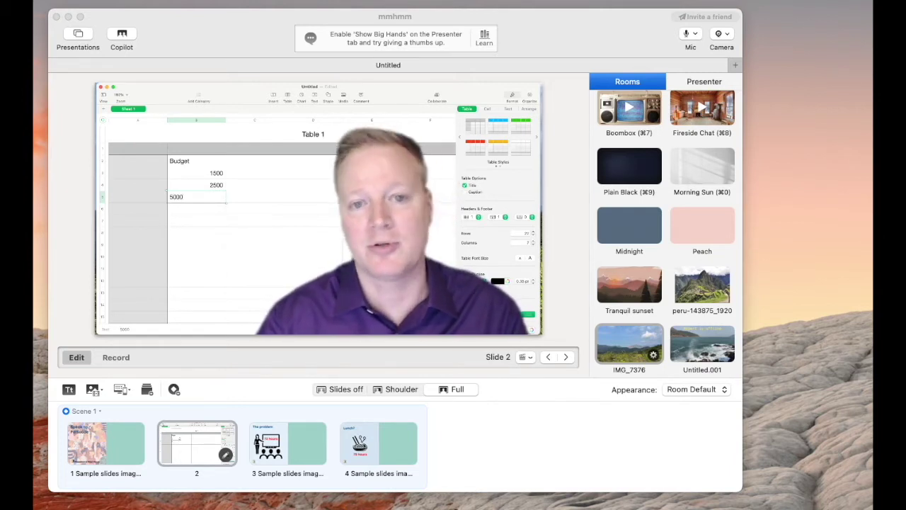
key(Return)
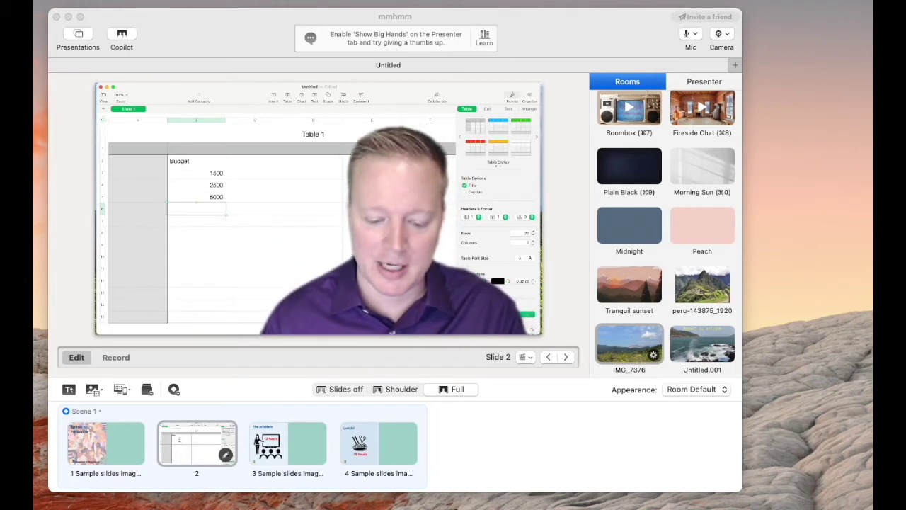
key(super+shift+period)
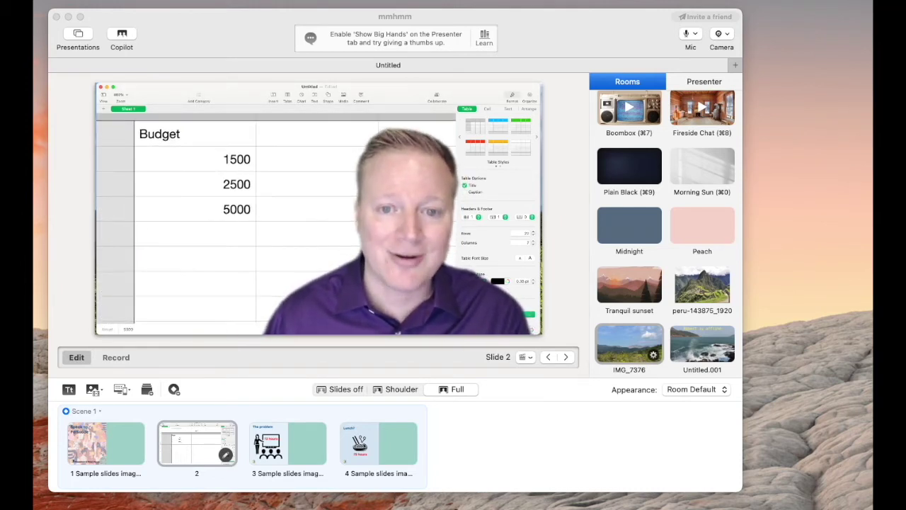
key(super+shift+comma)
key(super+shift+comma)
key(super+shift+comma)
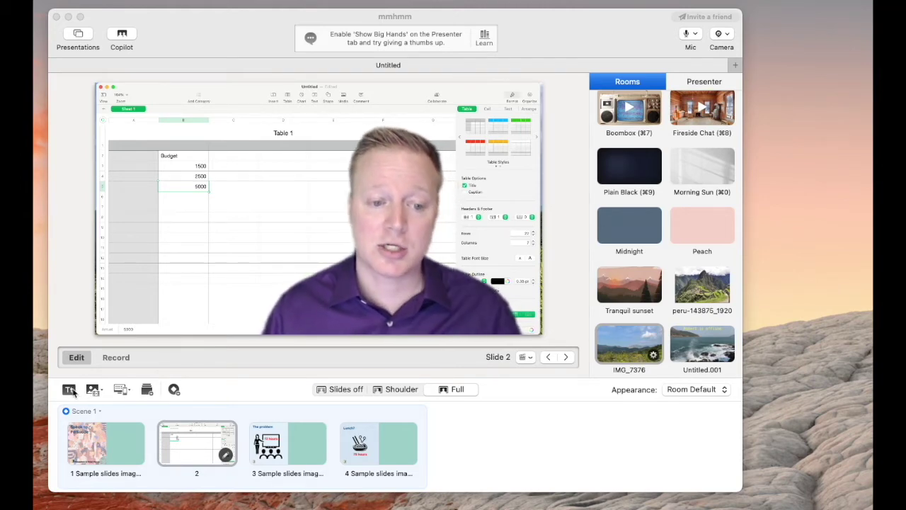
Step: Create a text slide titled 'Break' with body '10 minute break / Return at 9:30'
click(69, 390)
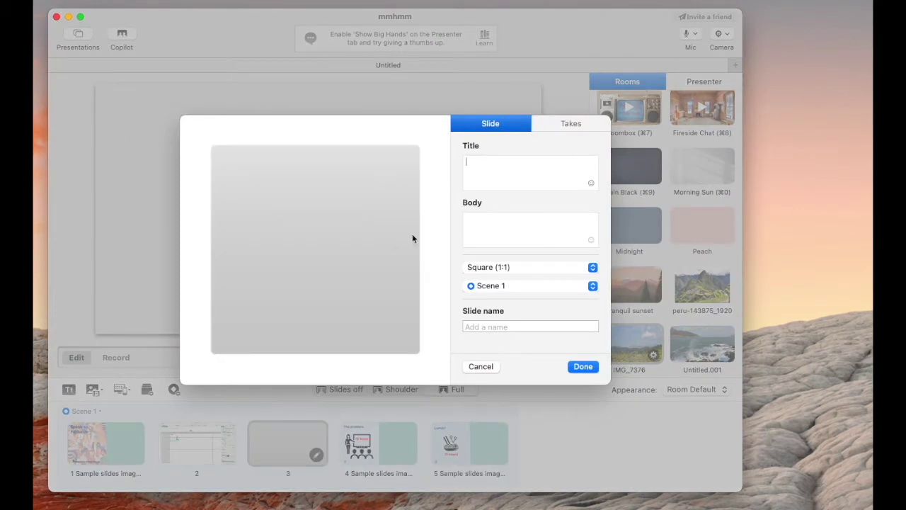
text(Break)
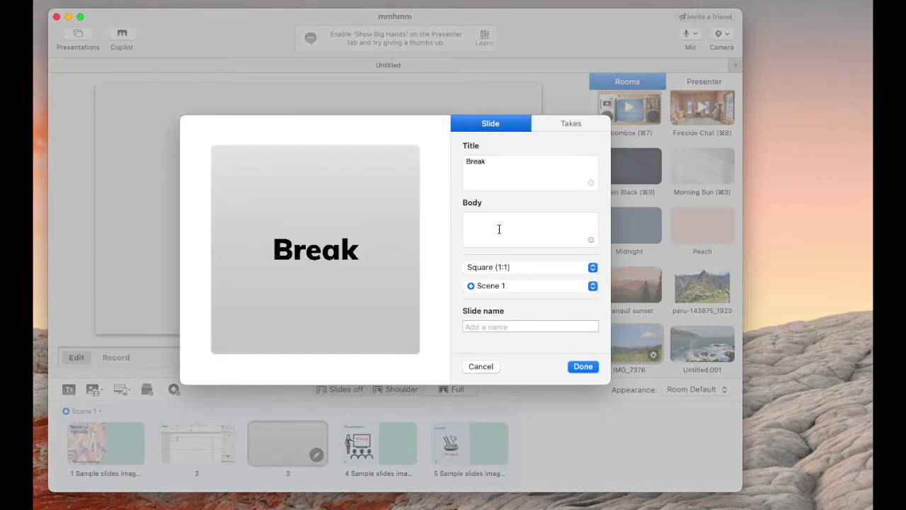
text(B)
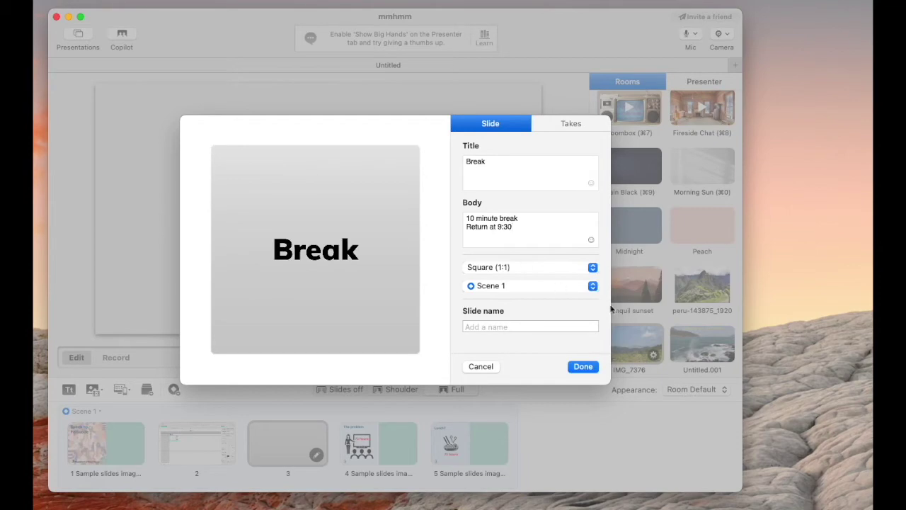
click(592, 367)
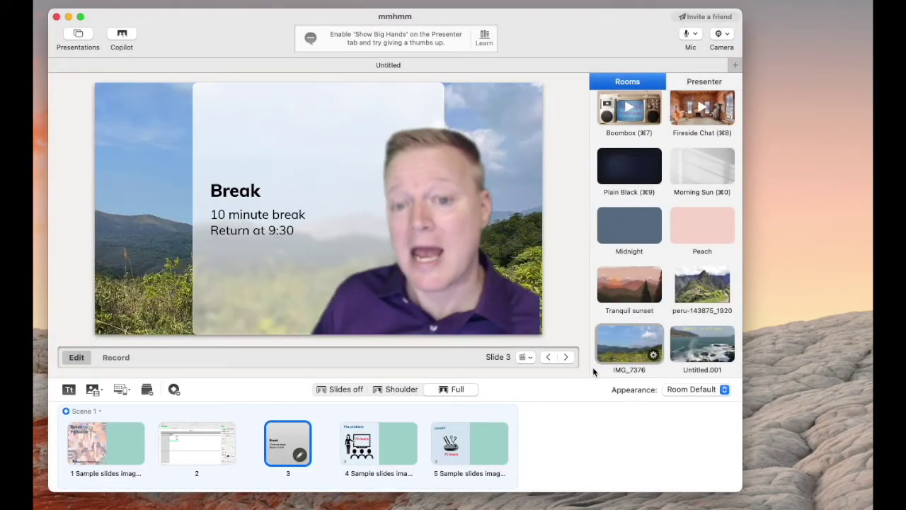
Step: Move Break to the end of the strip and Lunch? before The problem, then reselect slide 1
click(414, 450)
click(441, 446)
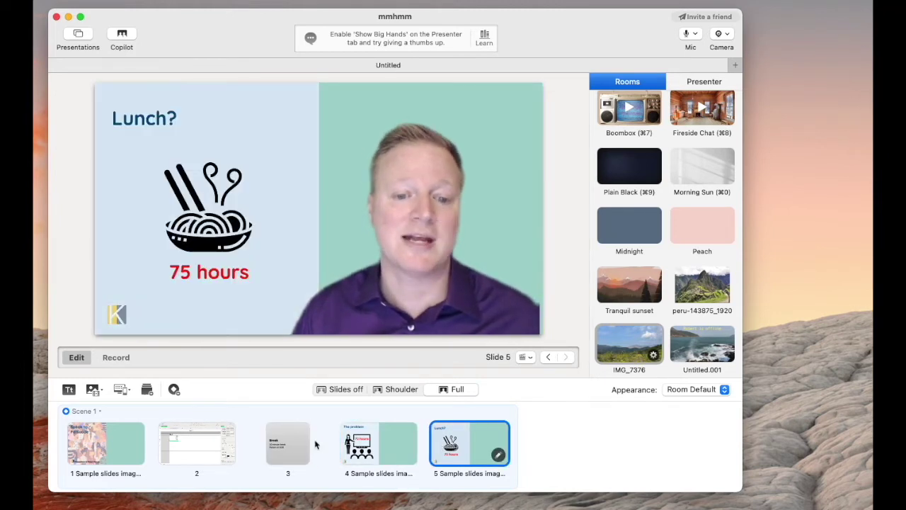
click(273, 446)
drag(273, 446, 509, 451)
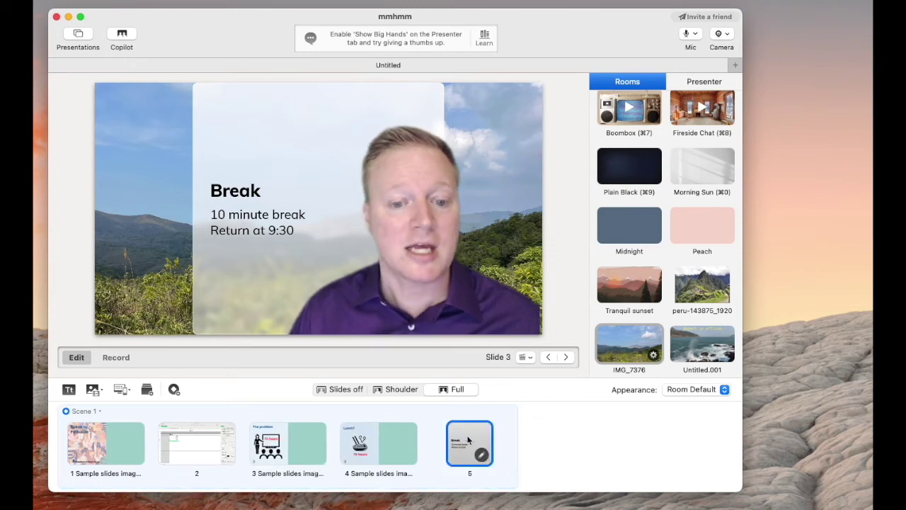
drag(377, 453, 243, 460)
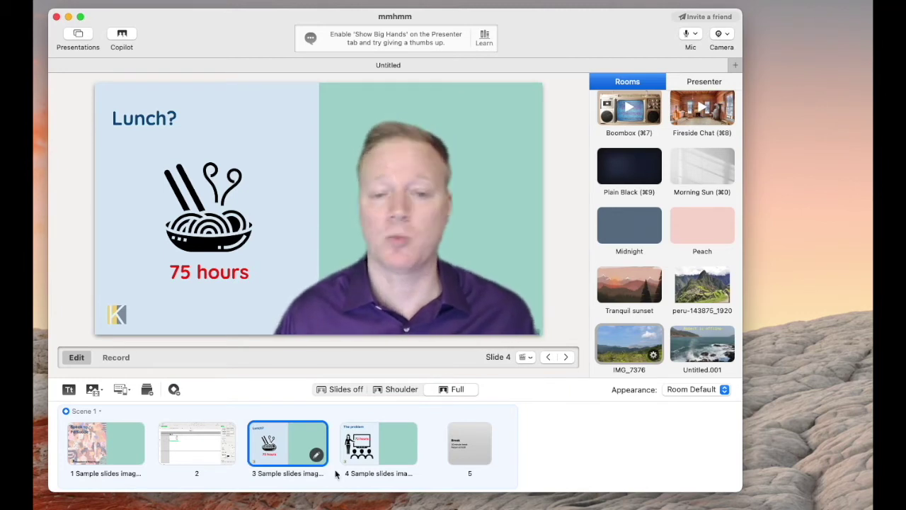
click(121, 453)
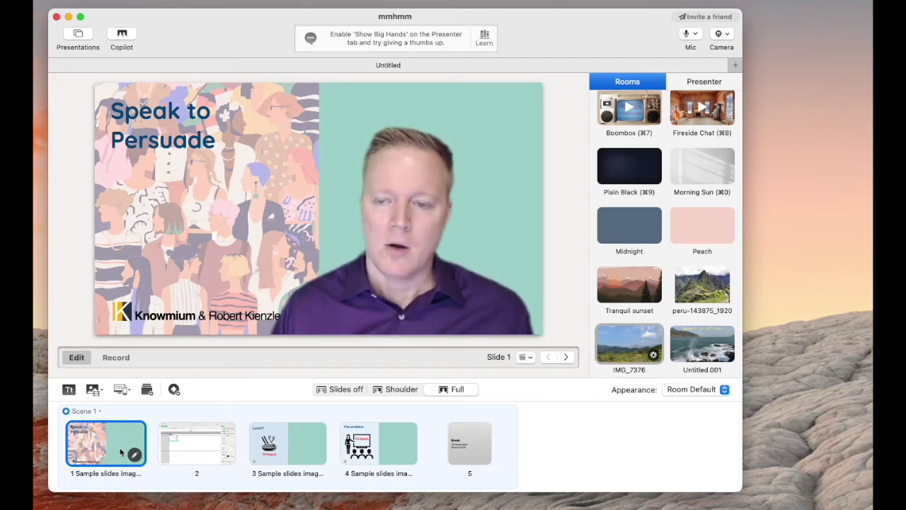
Step: From the presenter controls, toggle Away mode on to show 'Be right back', then off
click(700, 85)
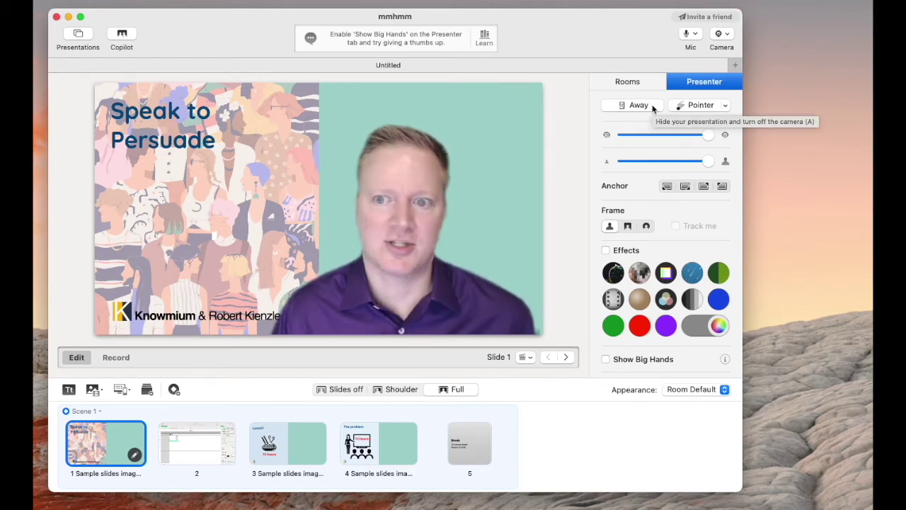
click(652, 107)
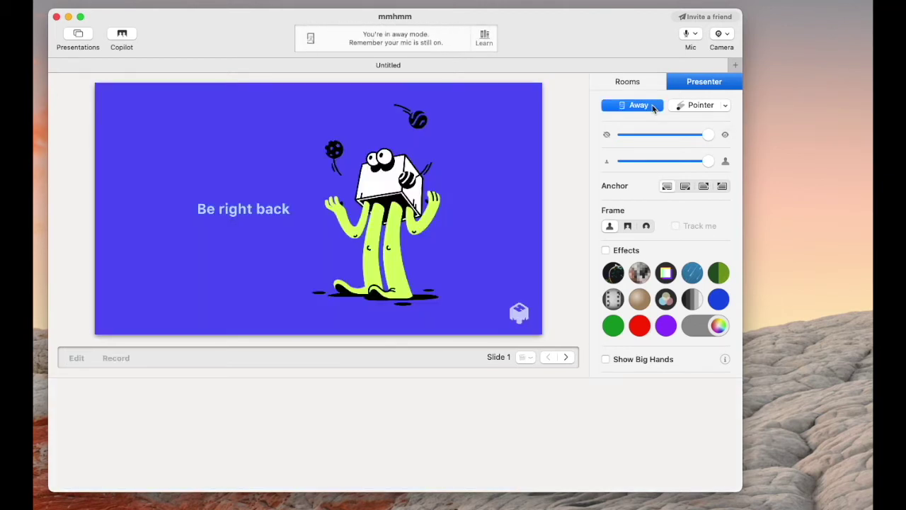
click(653, 107)
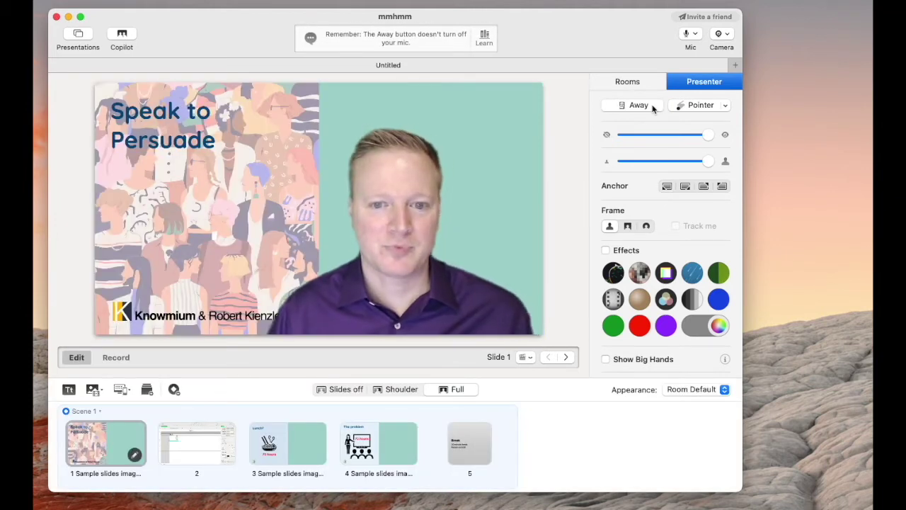
Step: Draw three laser-pointer strokes across the Speak to Persuade slide, then turn the pointer off
click(690, 108)
mouse_move(495, 135)
mouse_down()
mouse_move(365, 133)
mouse_move(255, 205)
mouse_move(273, 158)
mouse_move(262, 170)
mouse_move(227, 103)
mouse_move(123, 99)
mouse_move(106, 117)
mouse_move(114, 152)
mouse_move(209, 154)
mouse_move(233, 108)
mouse_up()
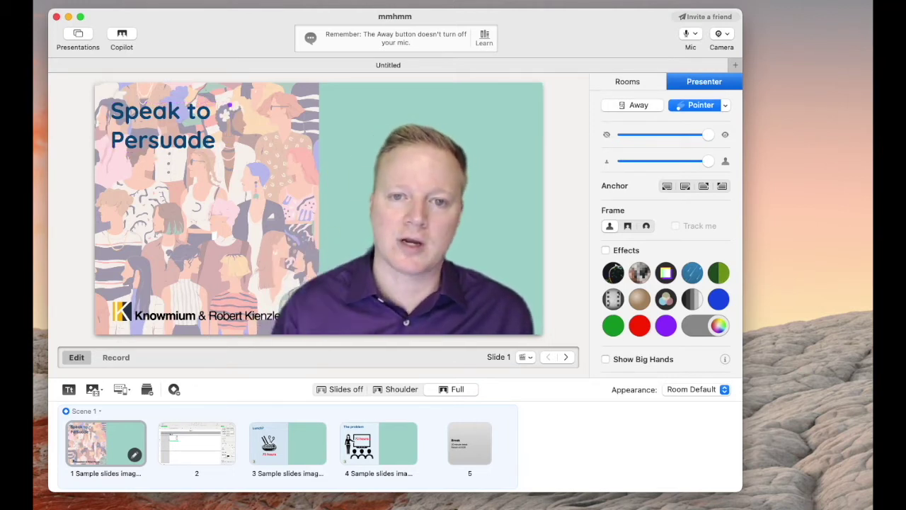
mouse_move(456, 105)
mouse_down()
mouse_move(520, 158)
mouse_move(496, 152)
mouse_move(505, 132)
mouse_move(477, 201)
mouse_move(495, 212)
mouse_move(499, 187)
mouse_move(484, 179)
mouse_up()
drag(505, 146, 542, 132)
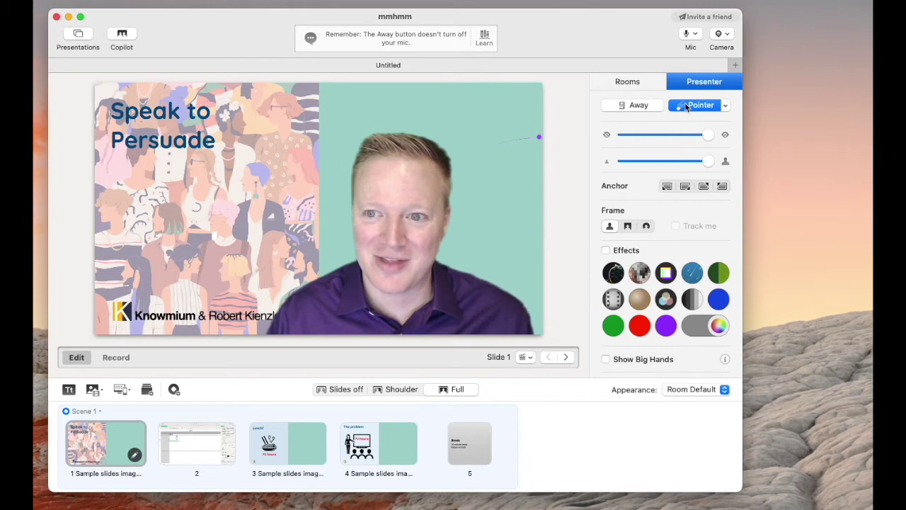
click(686, 106)
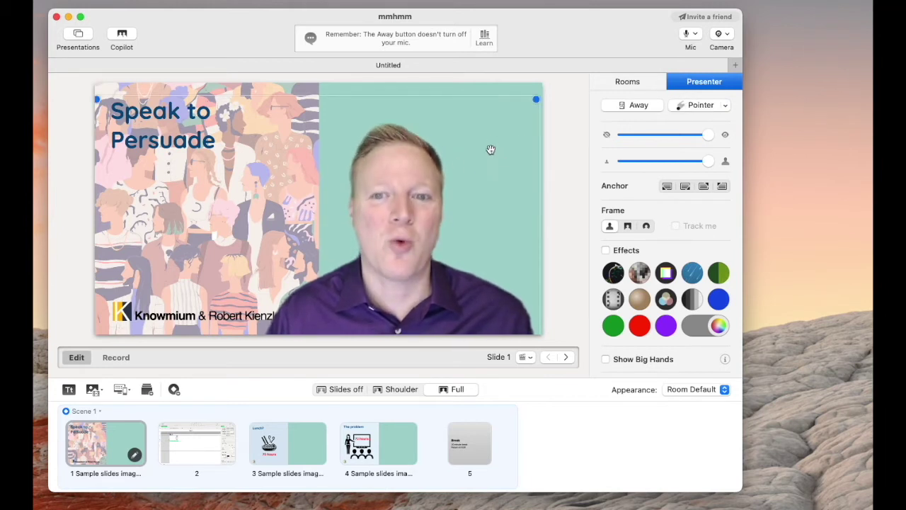
Step: Review pointer colours without changing them, then put slide 2, the budget spreadsheet, on stage
click(726, 106)
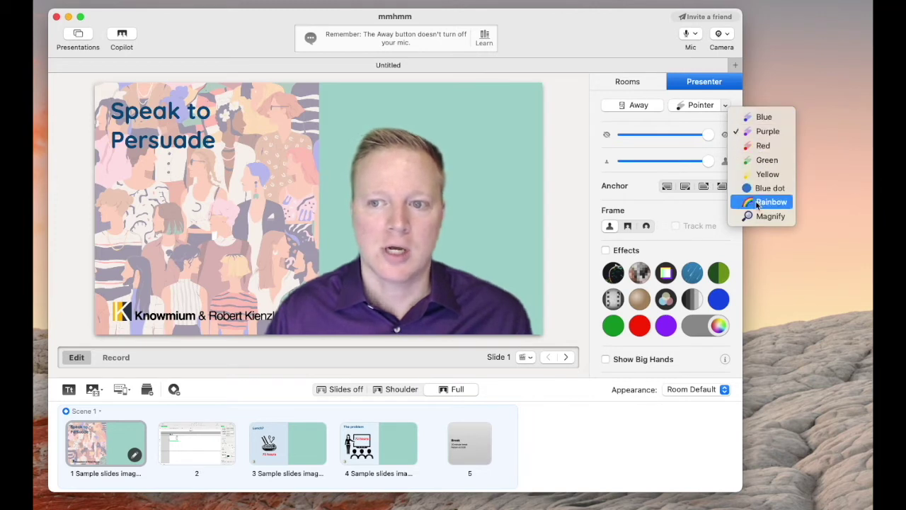
click(742, 104)
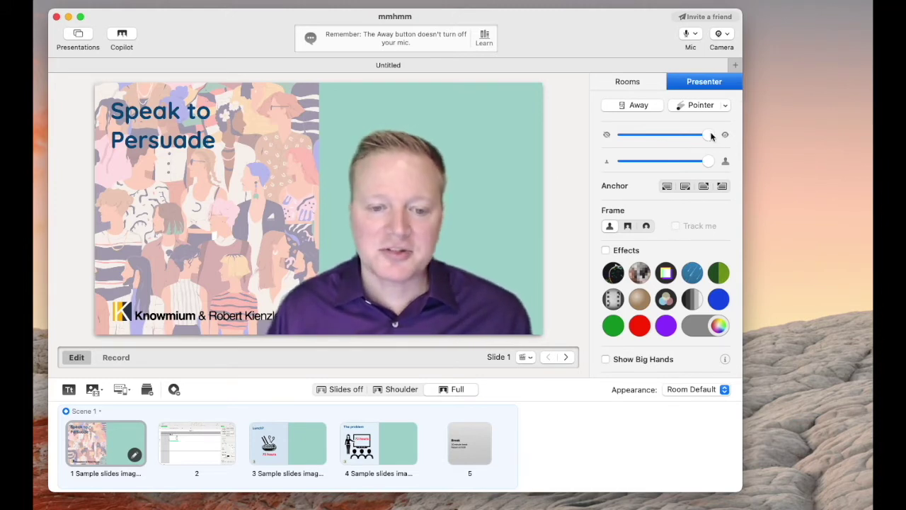
click(213, 448)
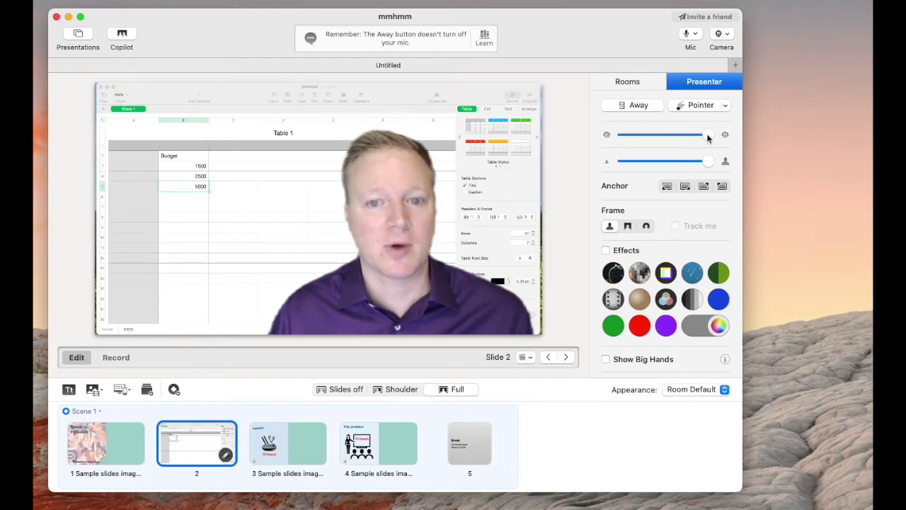
Step: Test presenter transparency, restore full opacity, then reposition and resize the presenter over the budget slide
drag(708, 138, 667, 139)
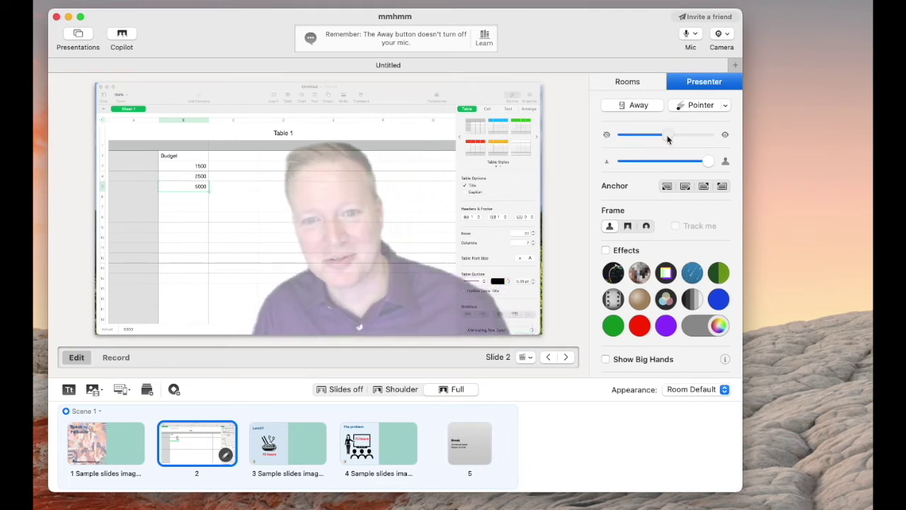
drag(667, 139, 671, 138)
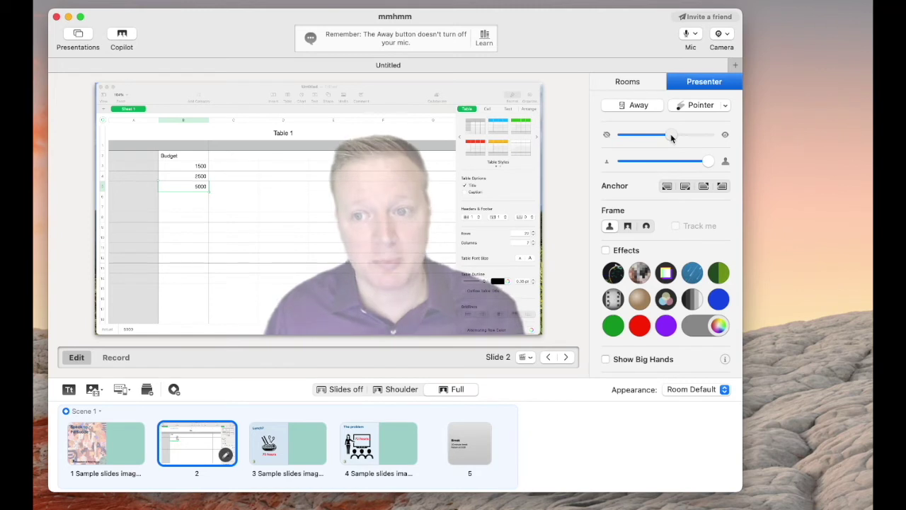
drag(671, 138, 656, 167)
drag(352, 260, 161, 315)
drag(225, 237, 332, 122)
Step: Move the presenter to the slide's right side at full size, anchored lower right
drag(255, 212, 460, 209)
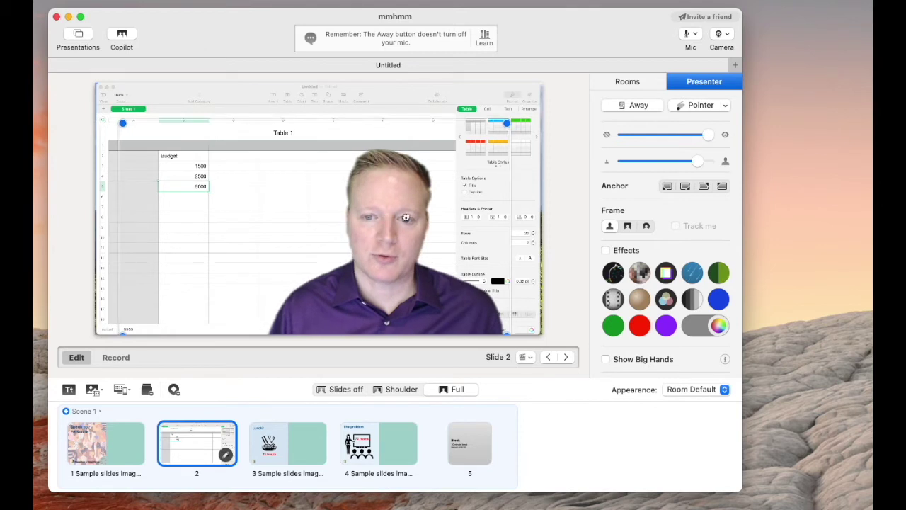
drag(699, 161, 708, 160)
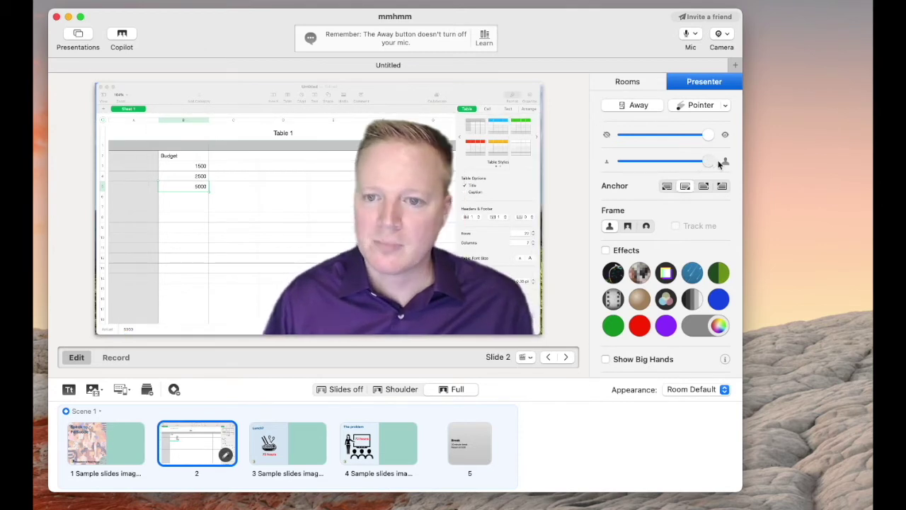
click(703, 185)
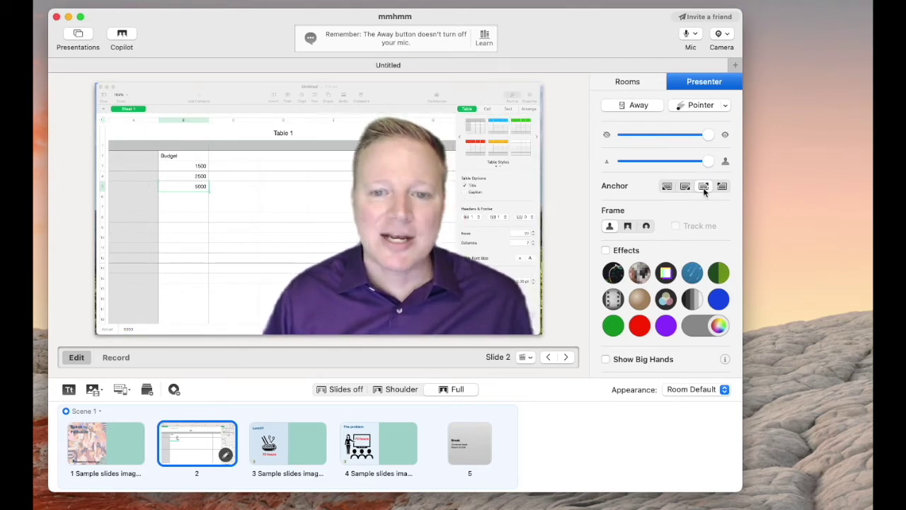
Step: Shrink the presenter, cycle it through each corner anchor, then show it full-size in a tracking circle
drag(709, 161, 666, 161)
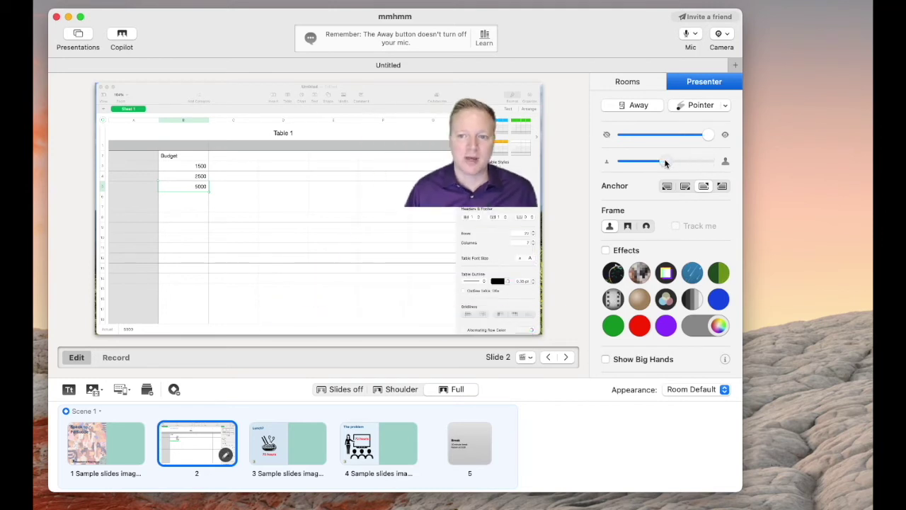
click(683, 187)
click(703, 186)
click(722, 185)
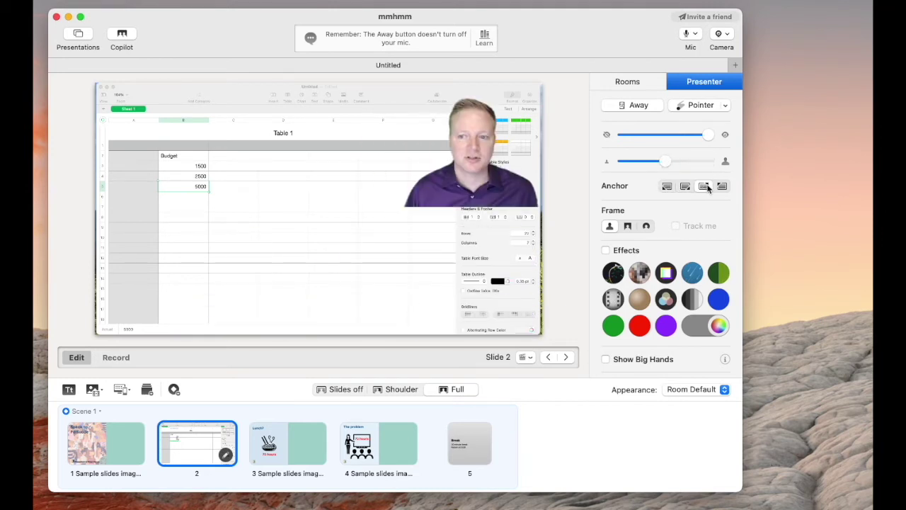
click(667, 187)
click(685, 186)
click(703, 185)
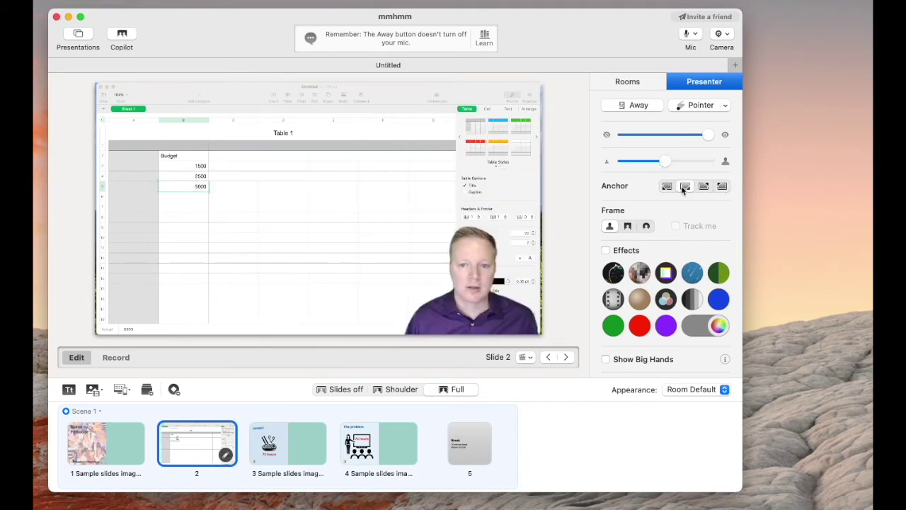
drag(665, 160, 746, 160)
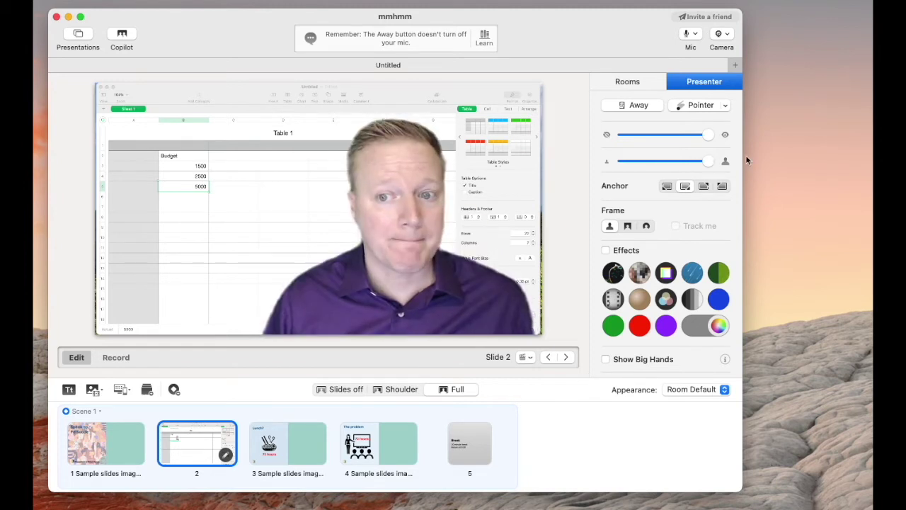
click(646, 228)
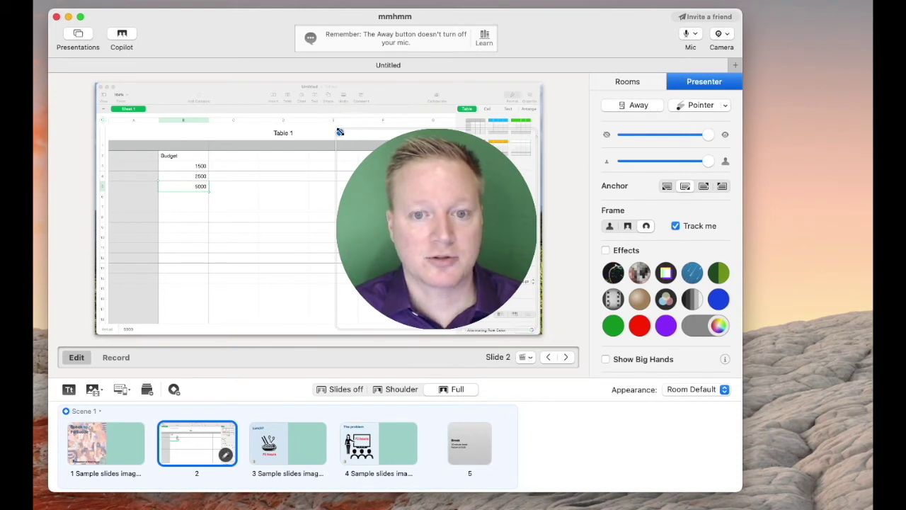
Step: Resize the presenter circle and make it semi-transparent, then restore the full-body person frame
drag(340, 132, 393, 237)
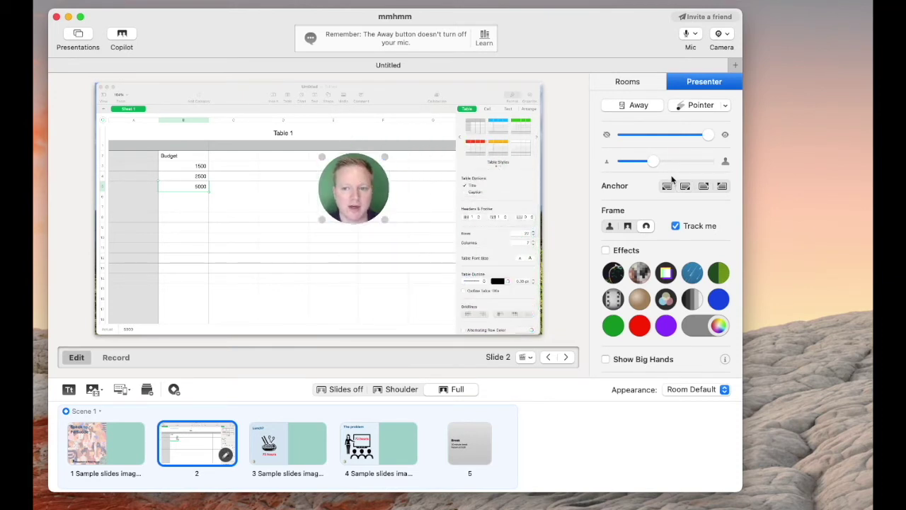
drag(653, 162, 707, 162)
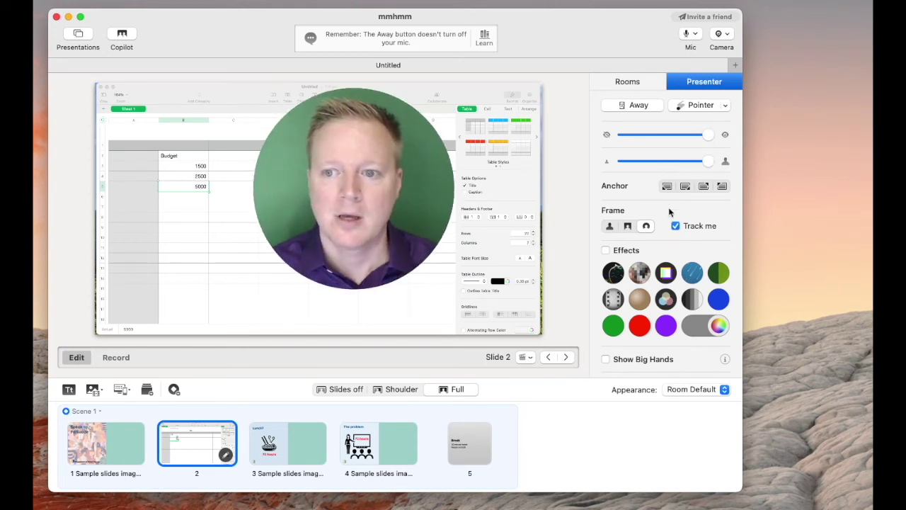
click(609, 225)
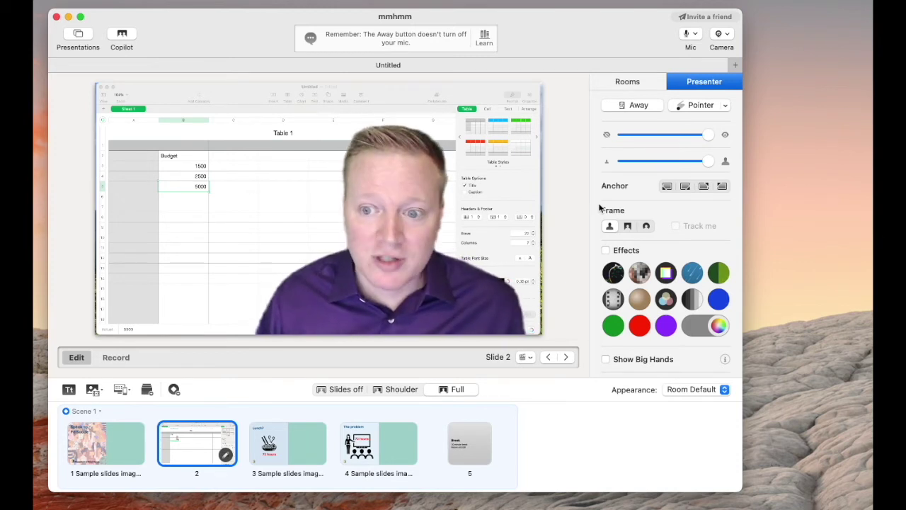
click(694, 275)
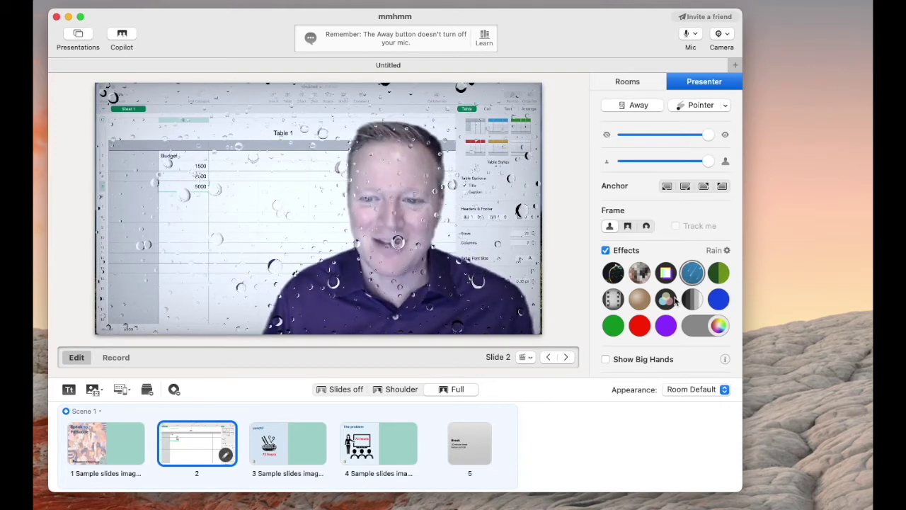
click(694, 301)
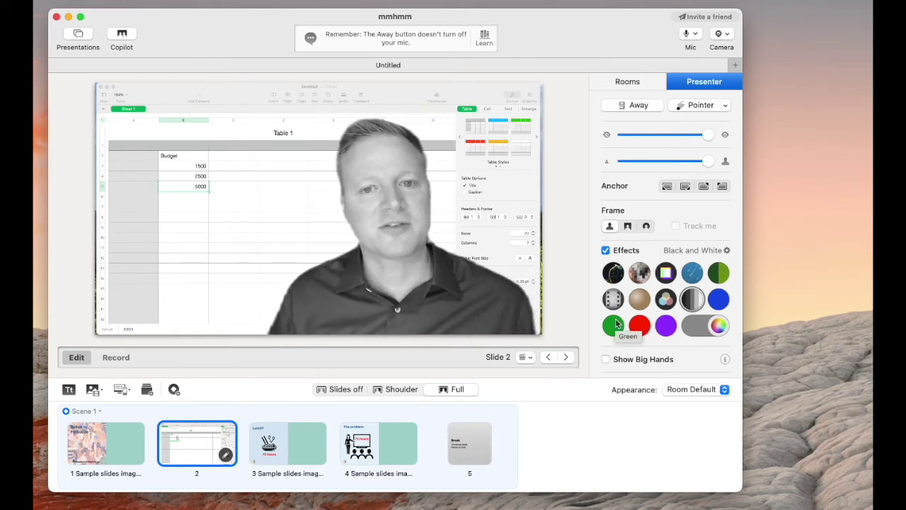
click(616, 325)
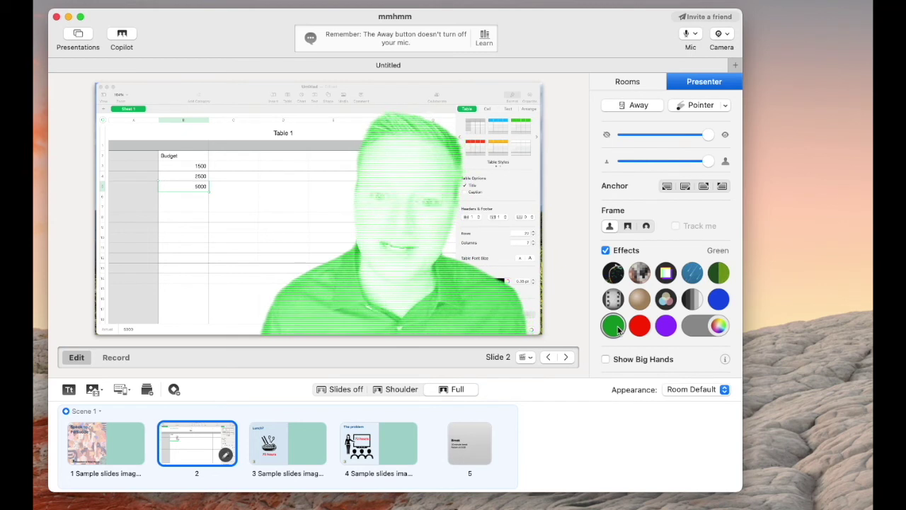
click(641, 327)
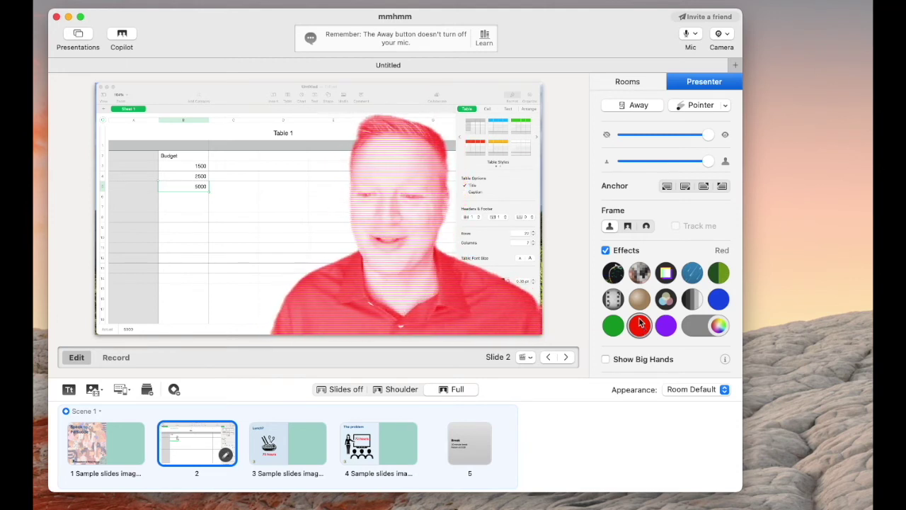
click(606, 251)
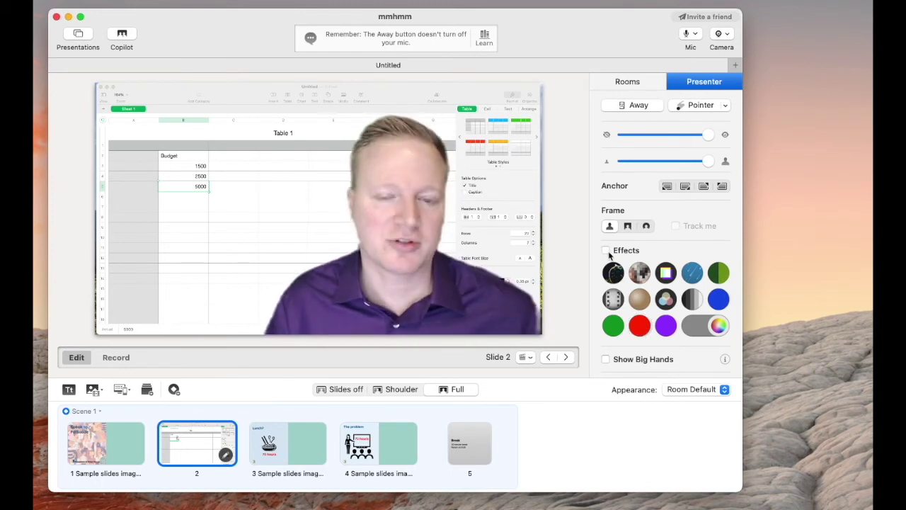
click(606, 359)
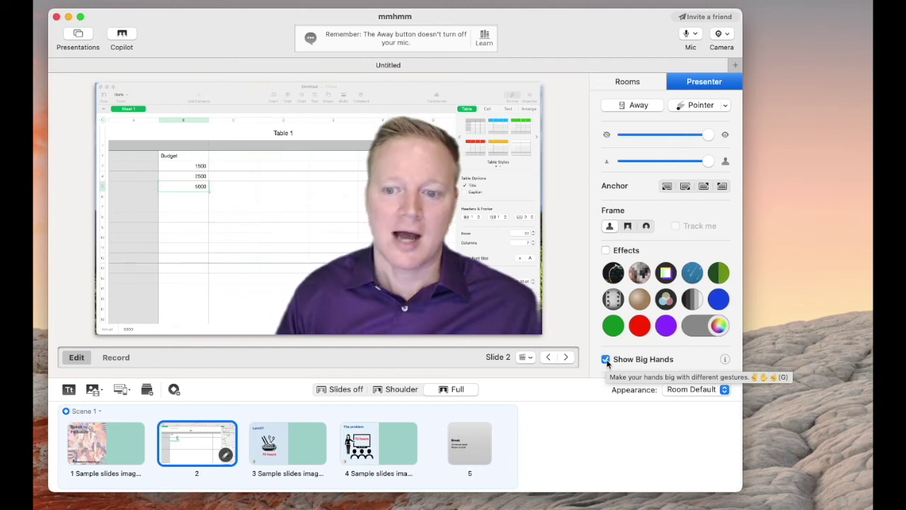
click(606, 359)
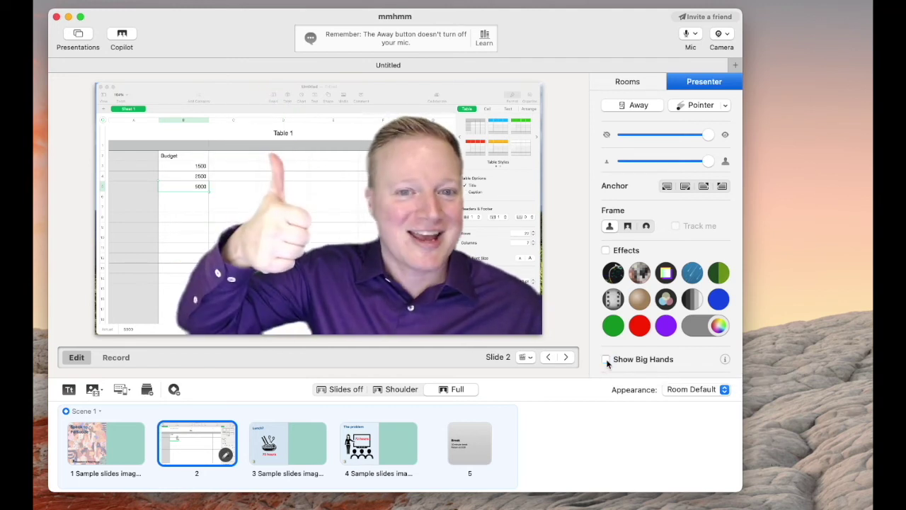
click(605, 360)
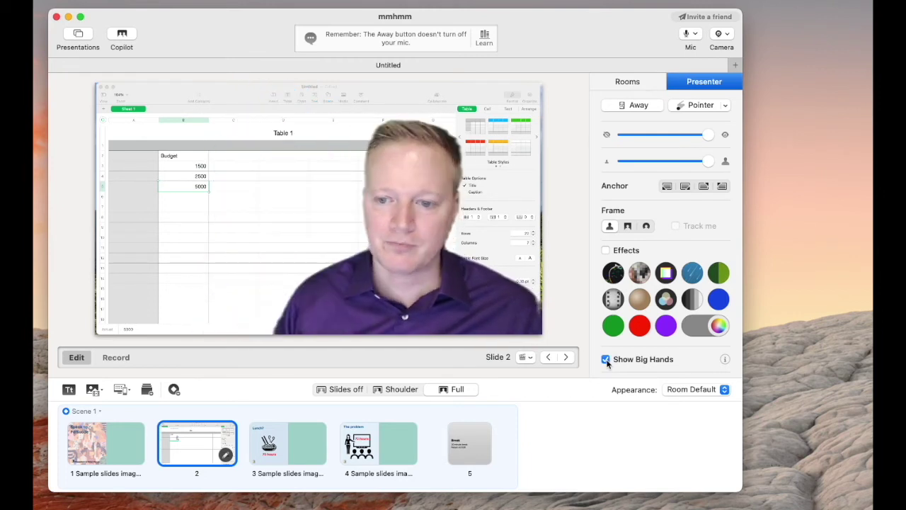
click(606, 360)
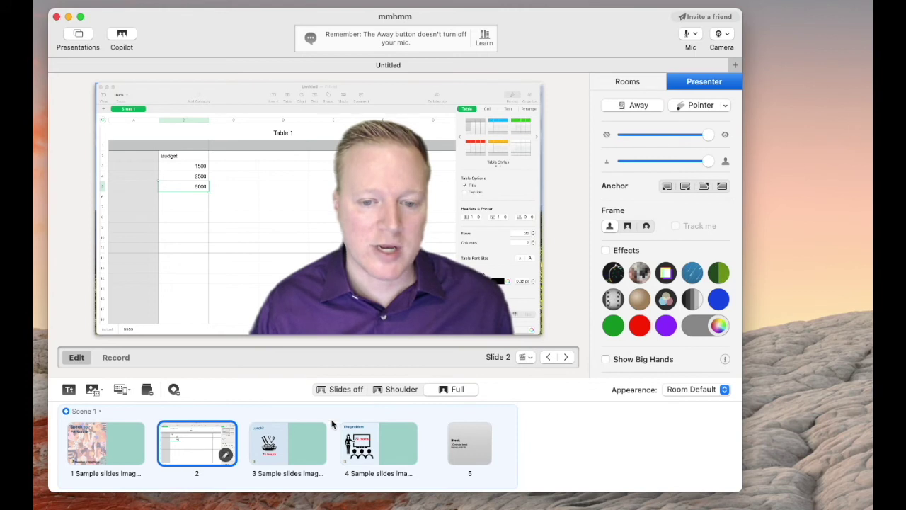
Step: Select slide 1 'Speak to Persuade' and turn slides off, leaving only the presenter
click(130, 434)
click(362, 391)
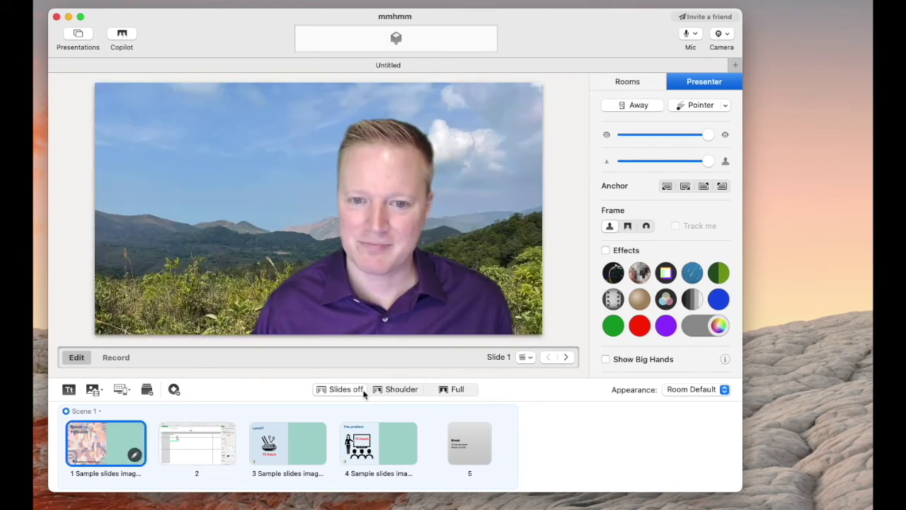